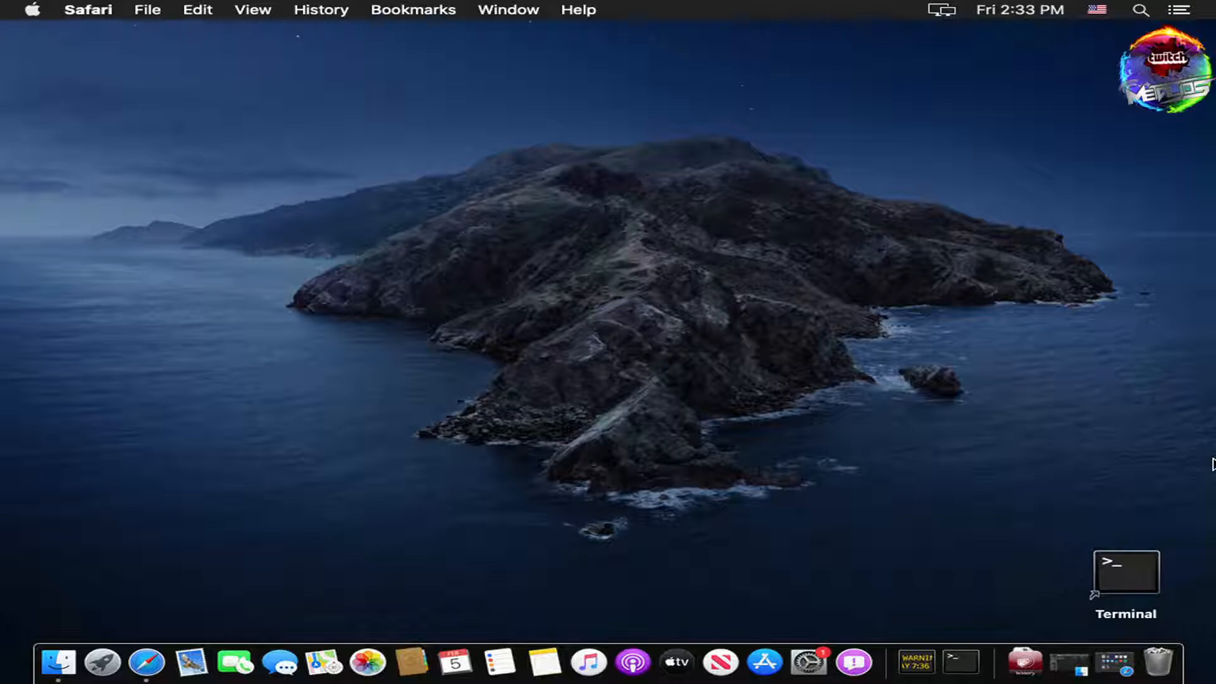
click(33, 11)
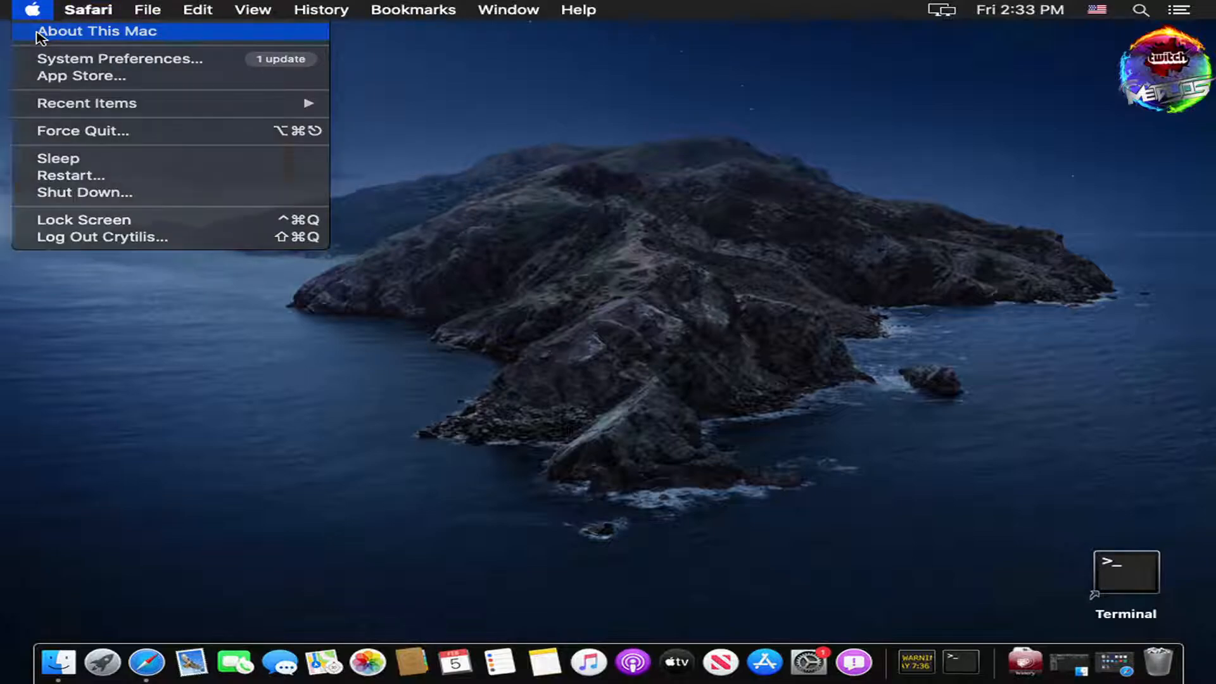
click(37, 33)
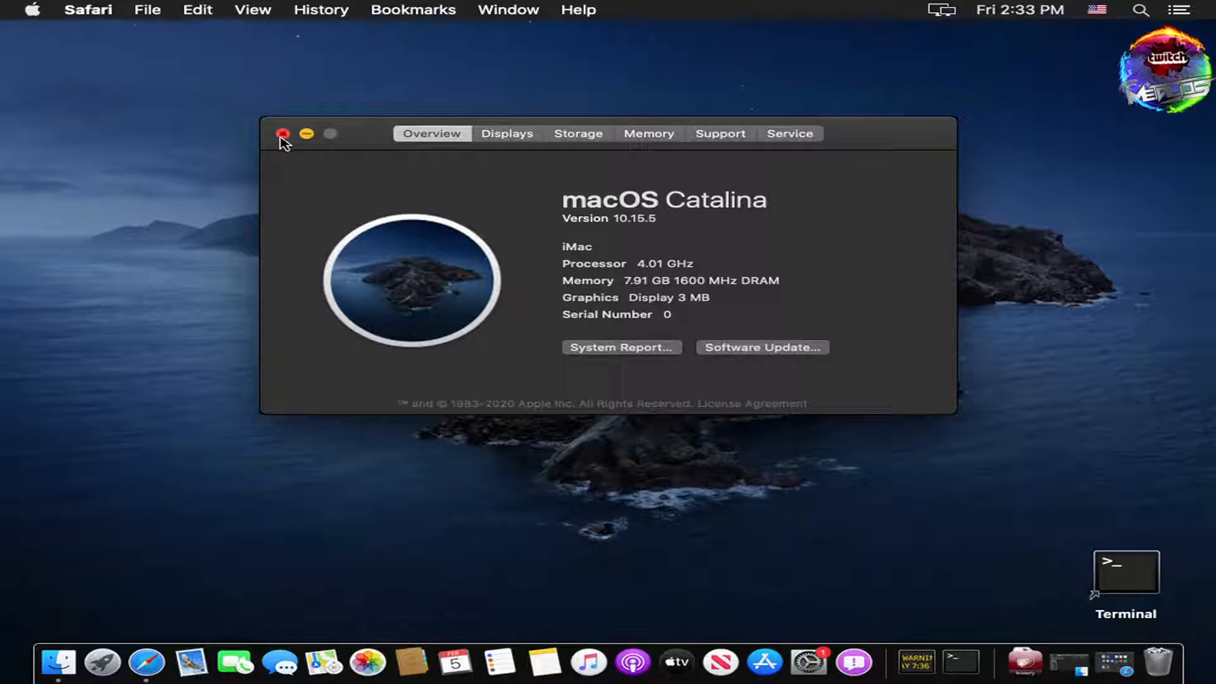
click(283, 135)
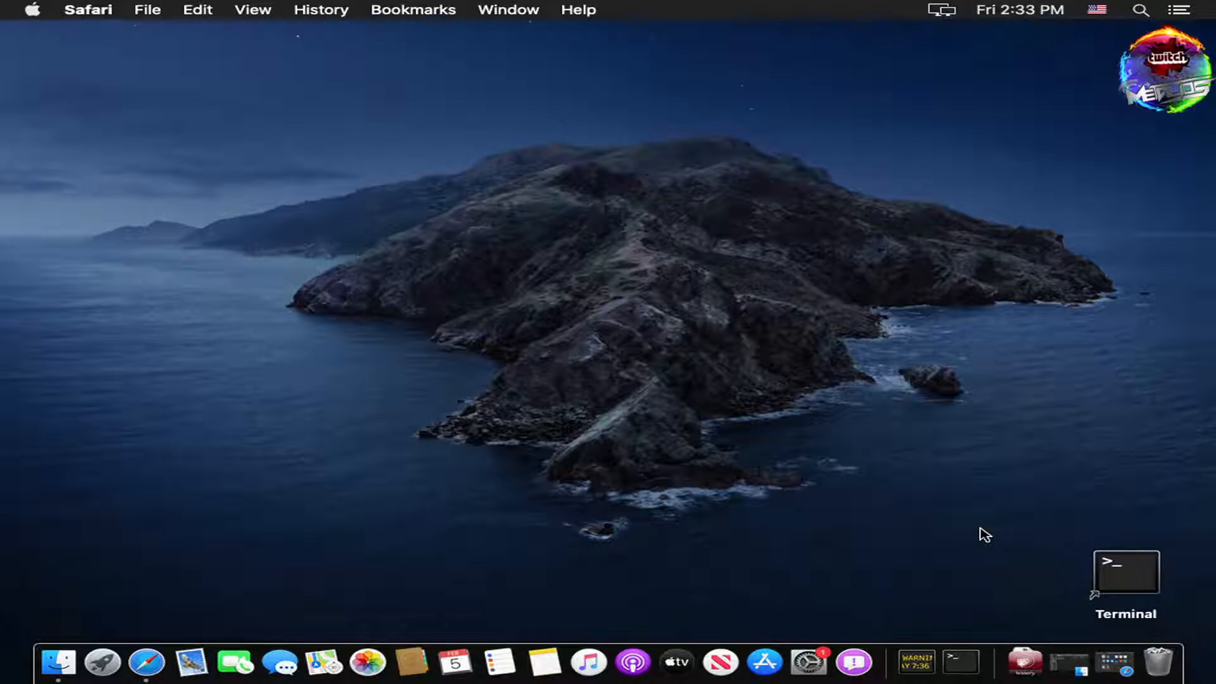
Step: Bring Safari back and load midsreborn.com to view its download page
click(1115, 662)
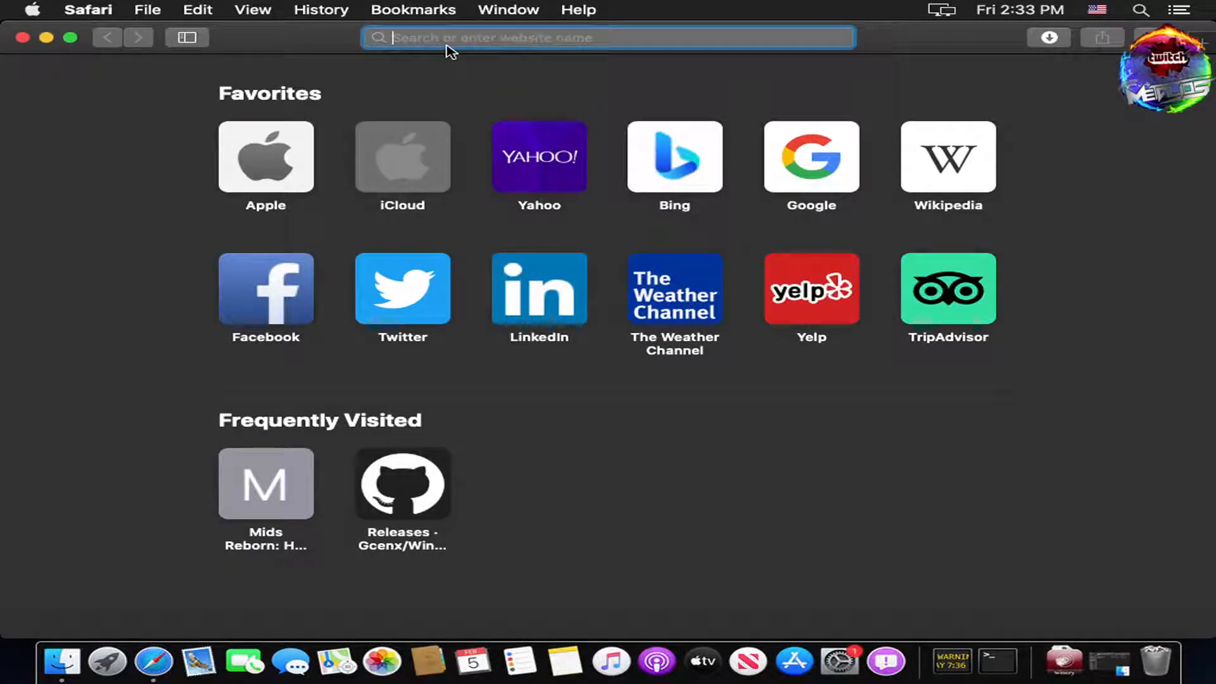
text(midsreborn.com)
key(Return)
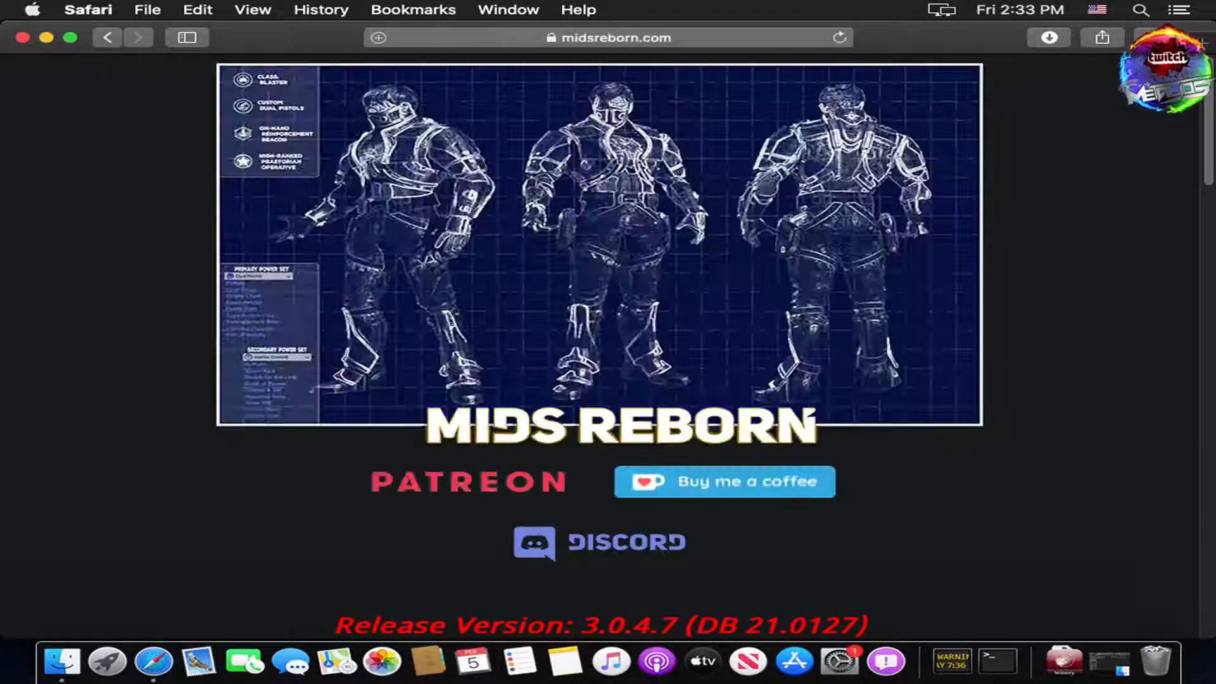
drag(1207, 140, 1210, 253)
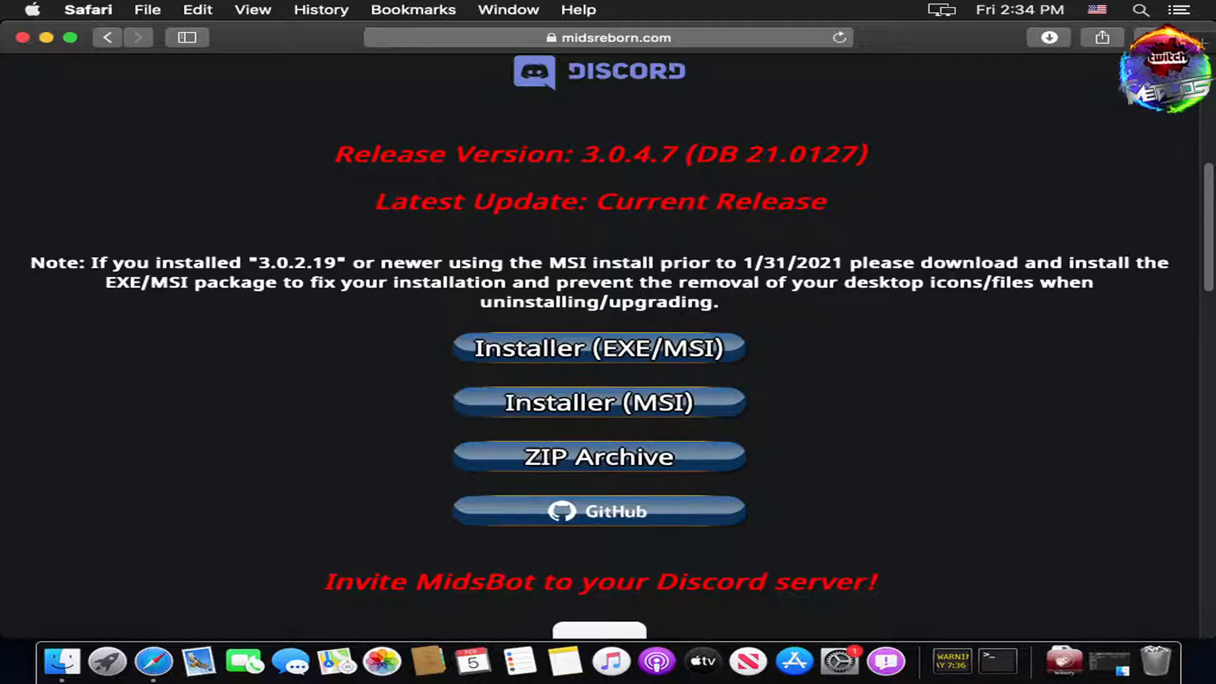
Step: Go to the Gcenx/WineskinServer Releases page on GitHub via the address-bar suggestion
click(748, 41)
text(github)
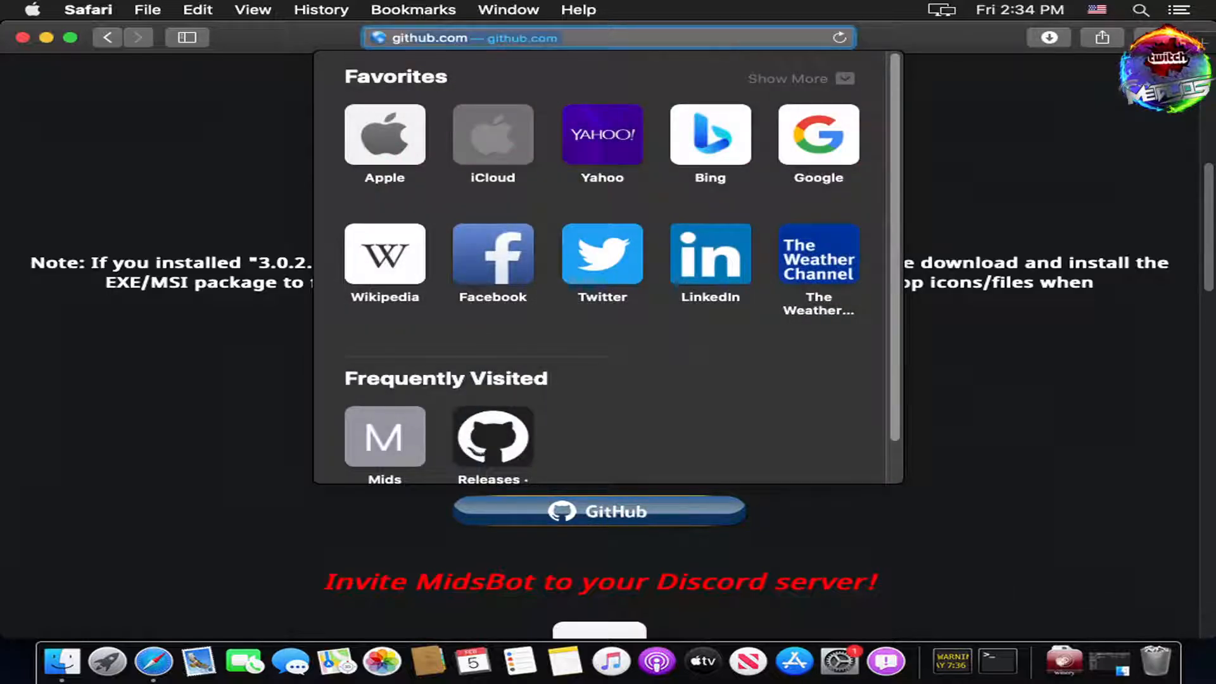
key(Down)
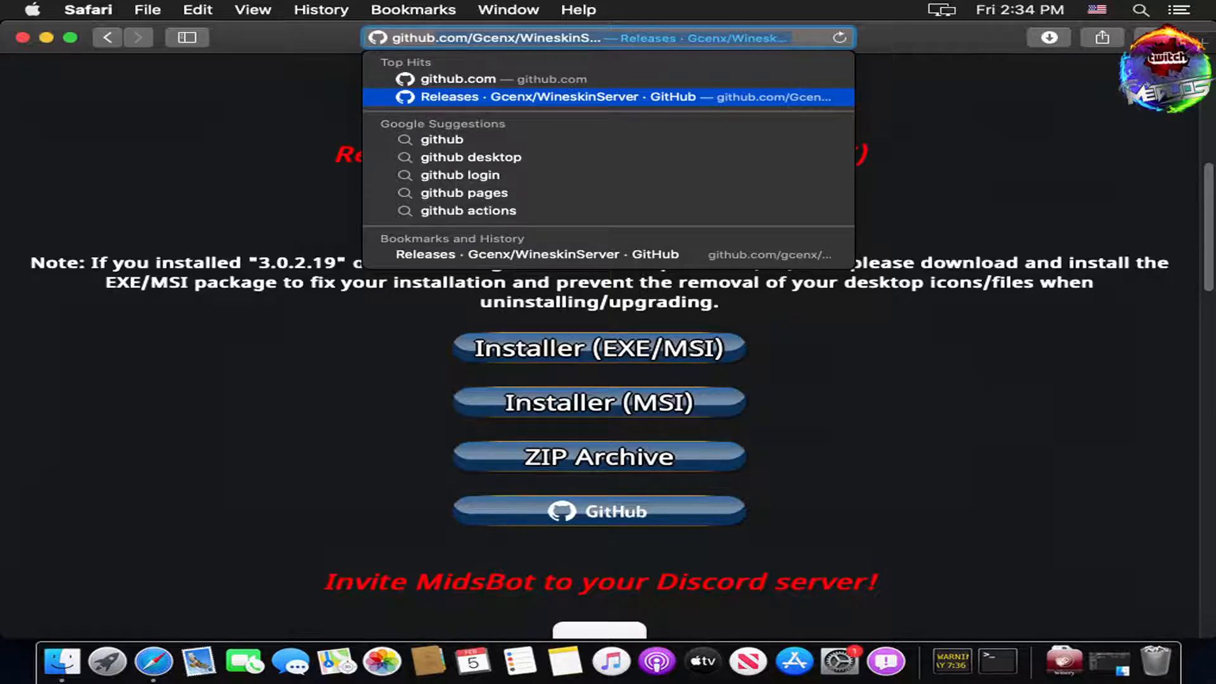
key(Return)
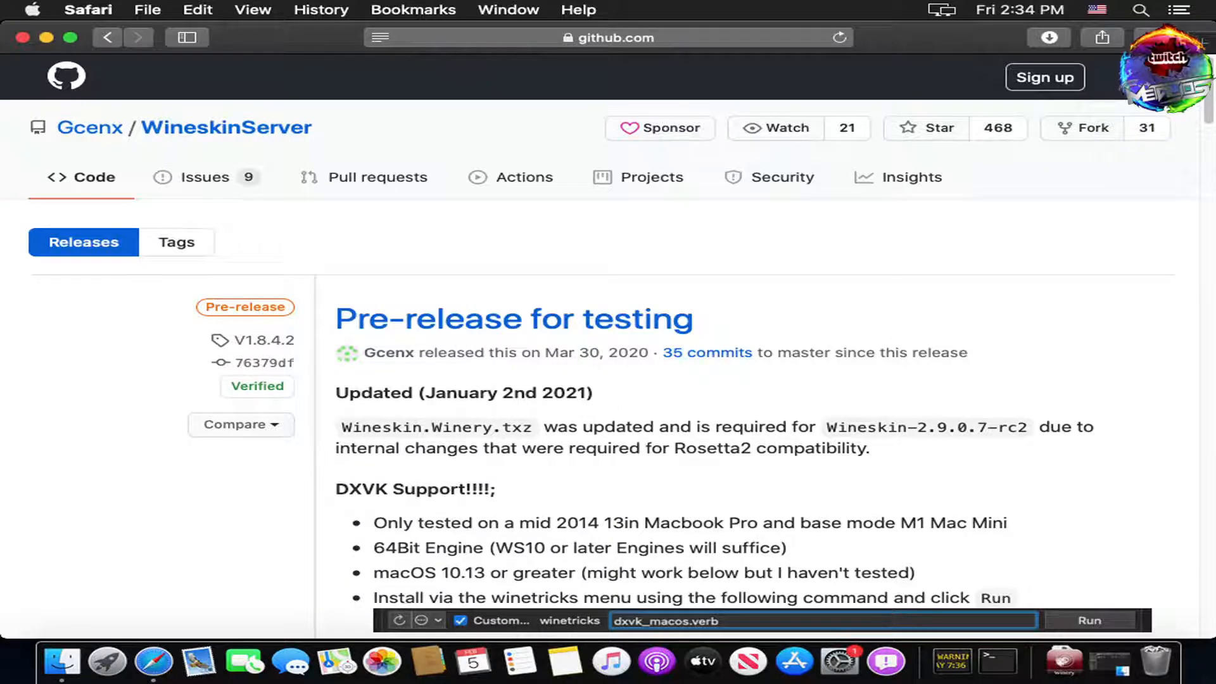
Step: Expand the release's Assets to reveal Wineskin.Winery.txz, then minimize Safari
scroll(1210, 98, down, 3)
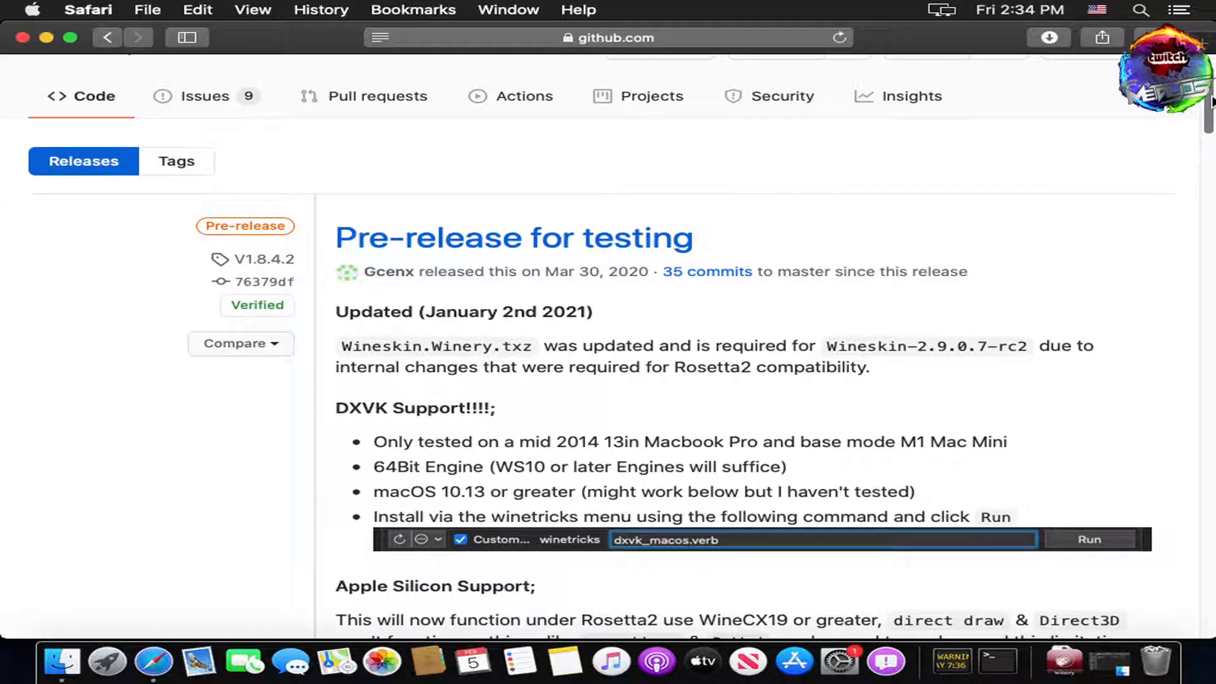
scroll(1211, 103, down, 1)
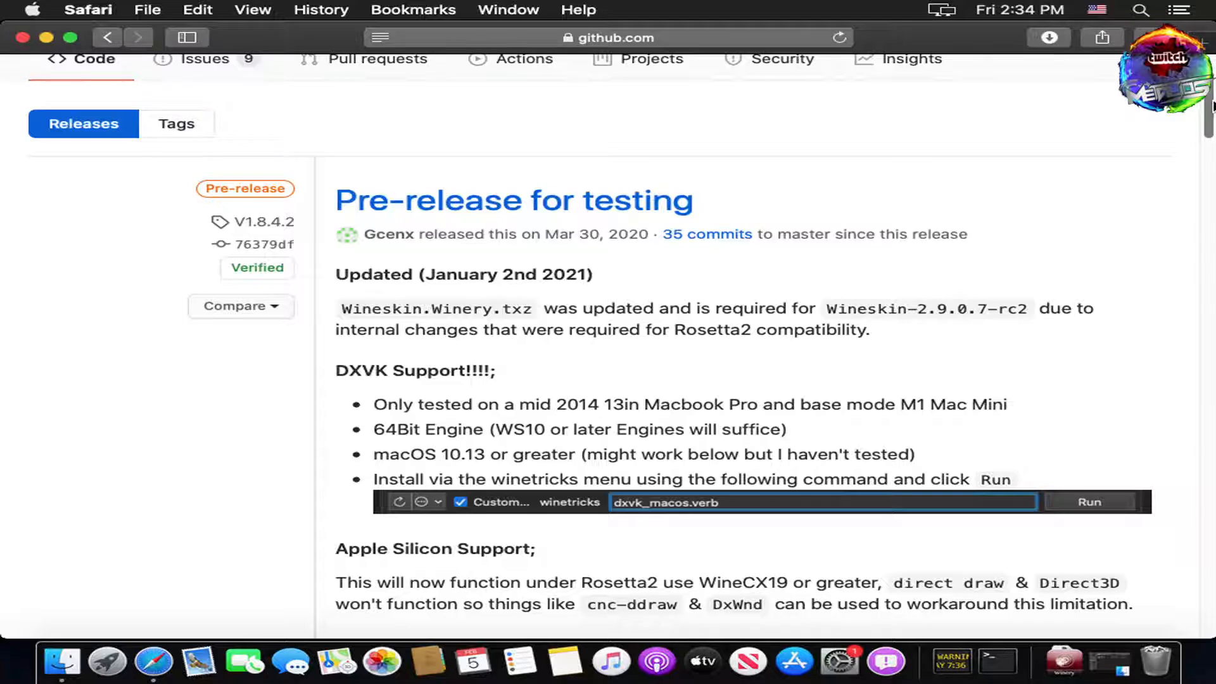
scroll(1213, 105, down, 5)
drag(1210, 125, 1173, 402)
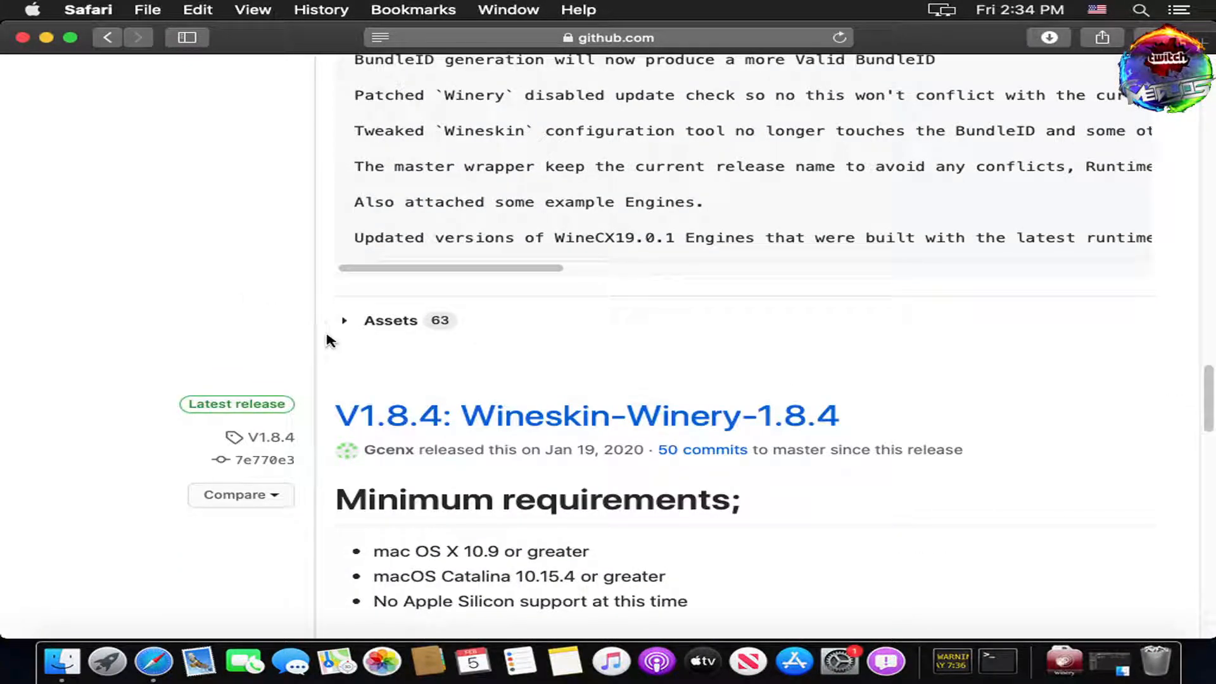
click(346, 322)
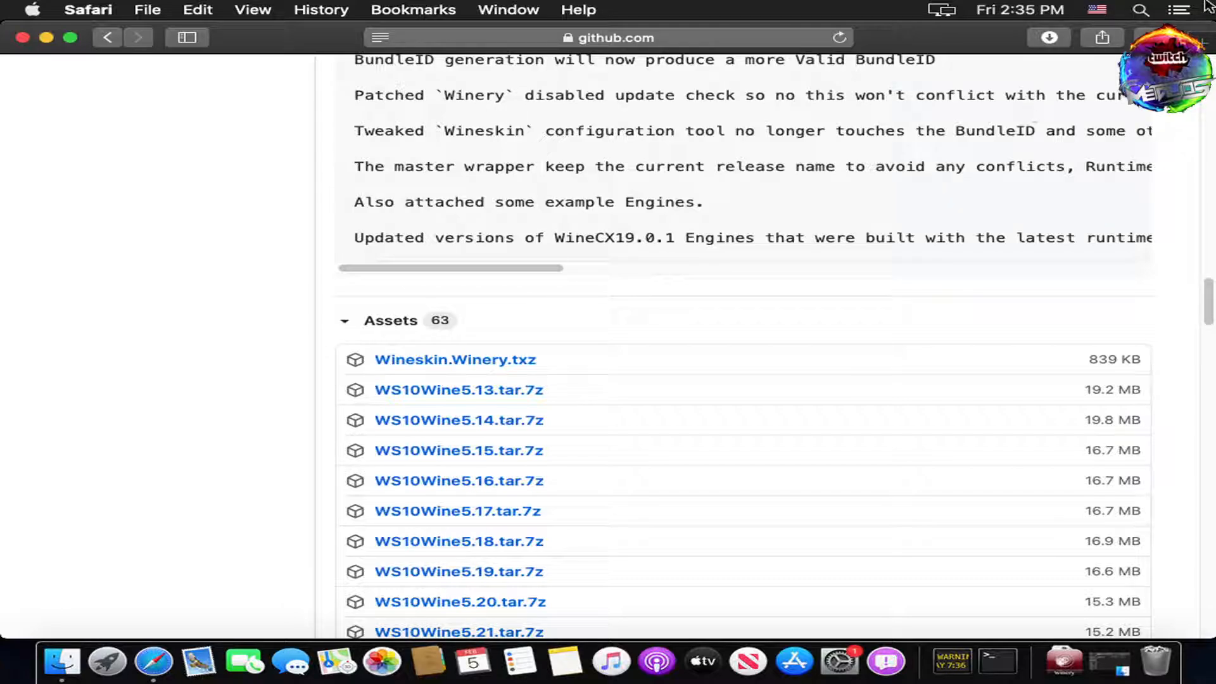
click(46, 38)
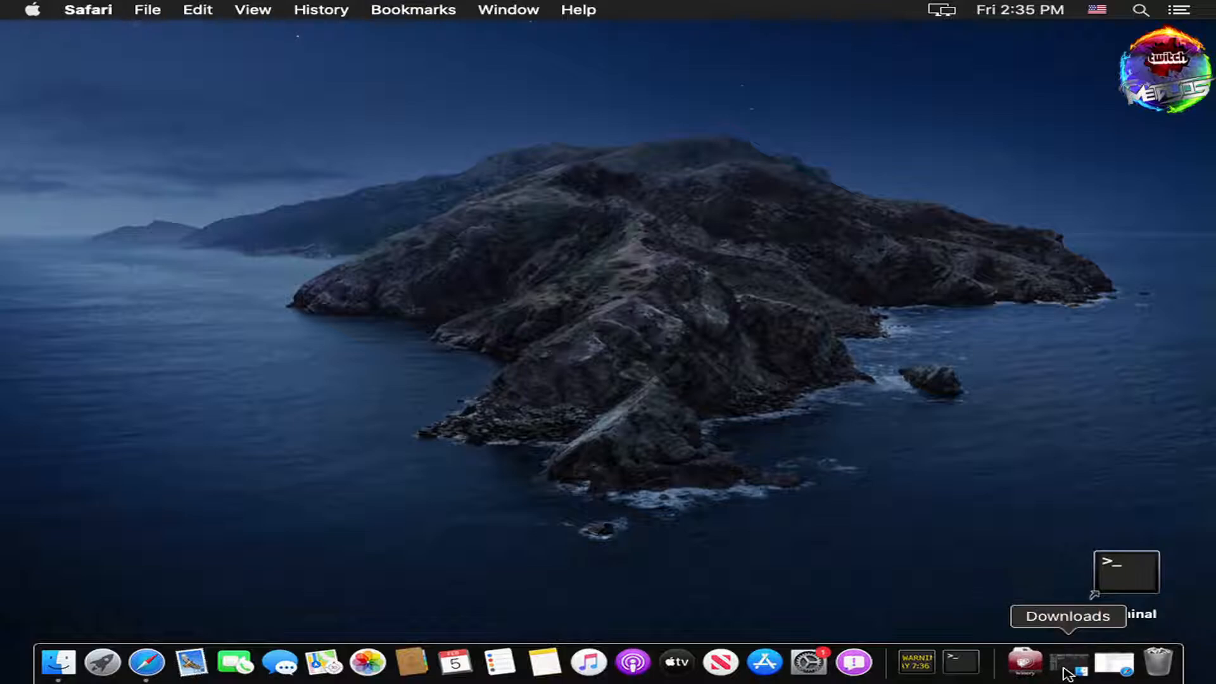
Step: Launch the Wineskin Winery application from the Downloads folder
click(1068, 674)
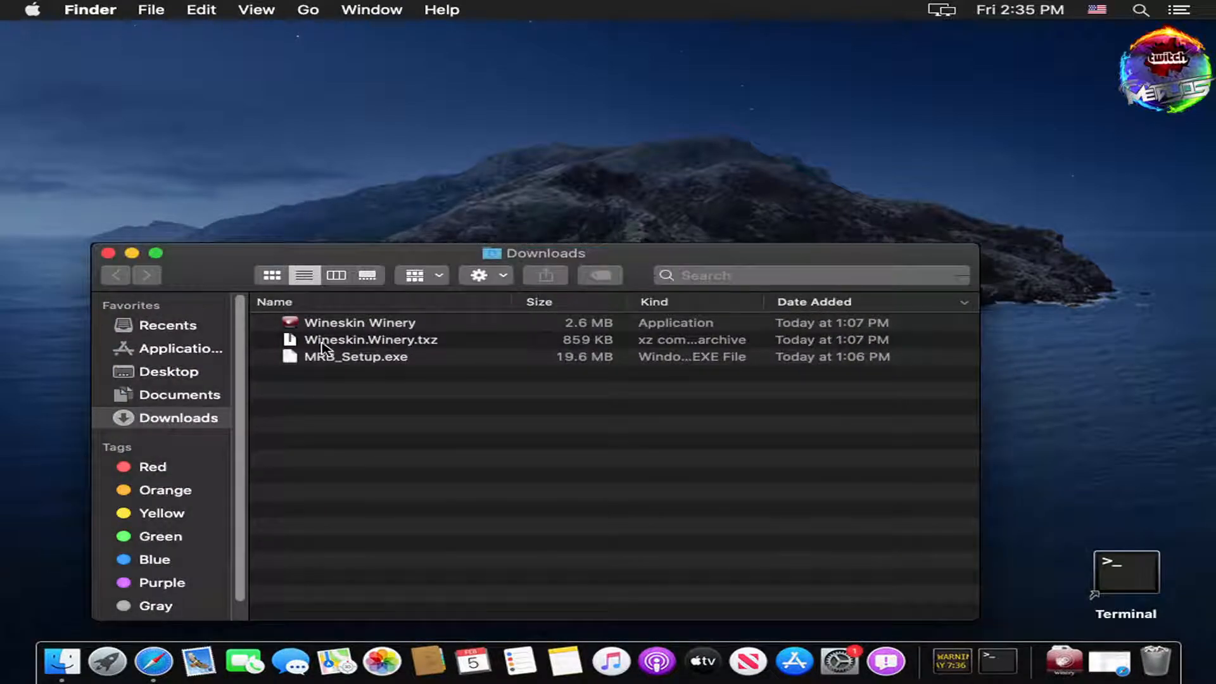
click(375, 342)
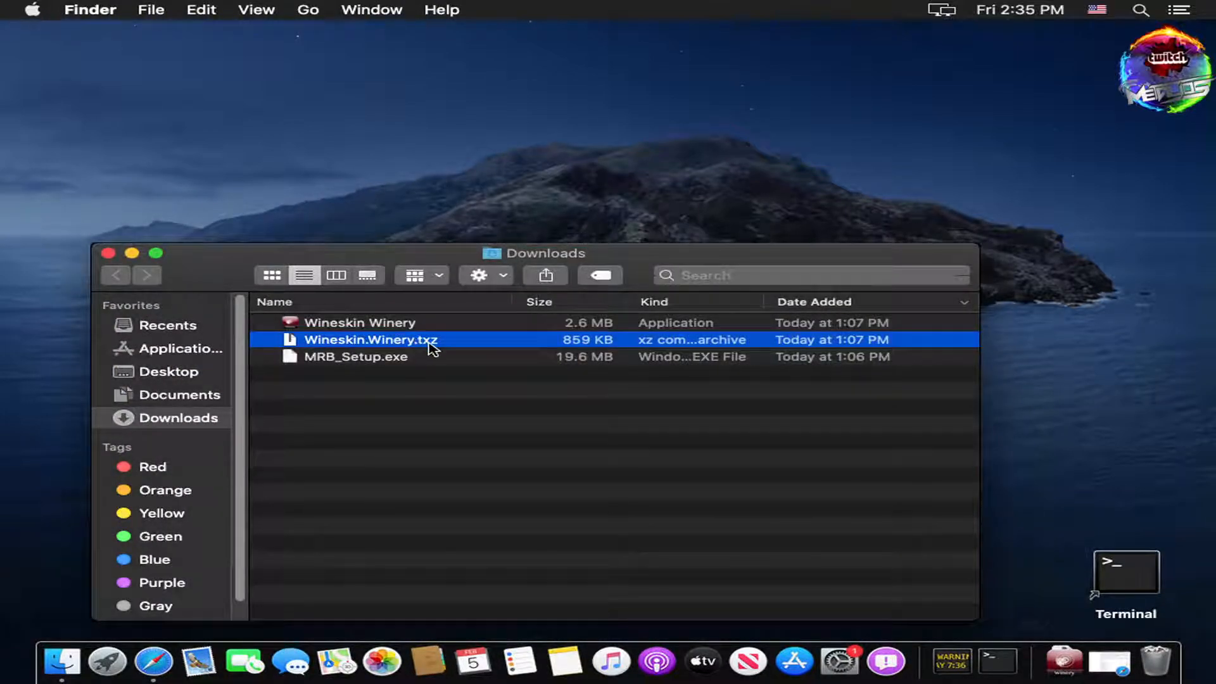
click(355, 323)
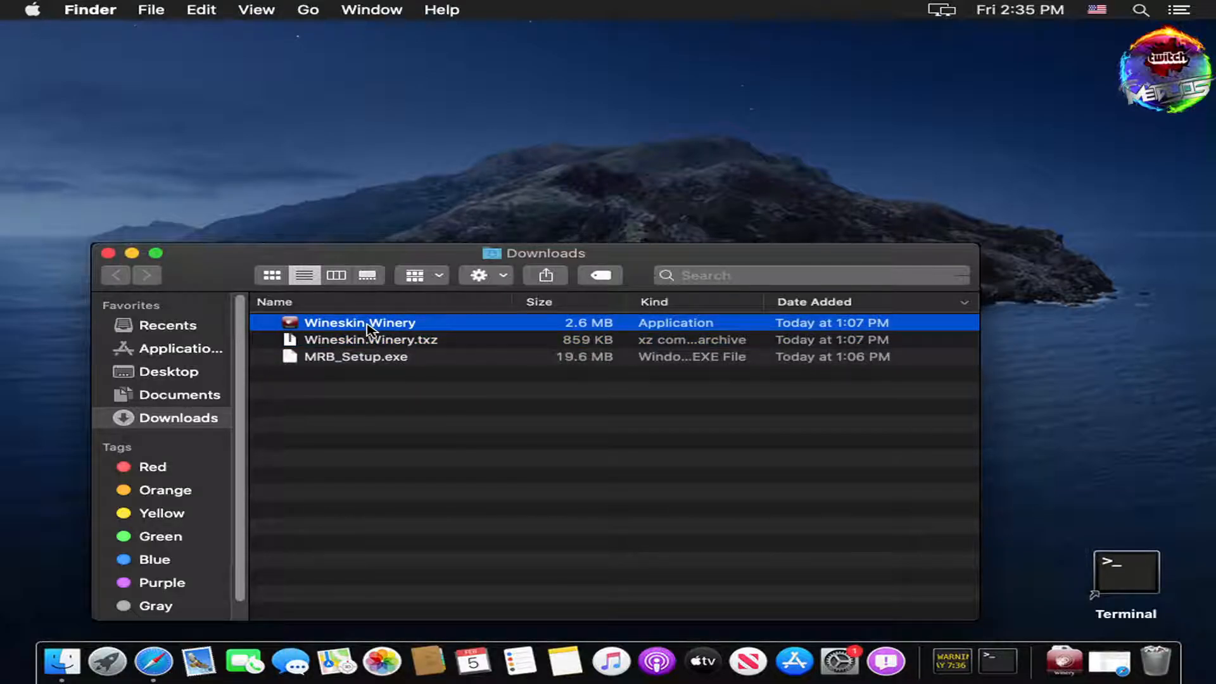
double_click(367, 326)
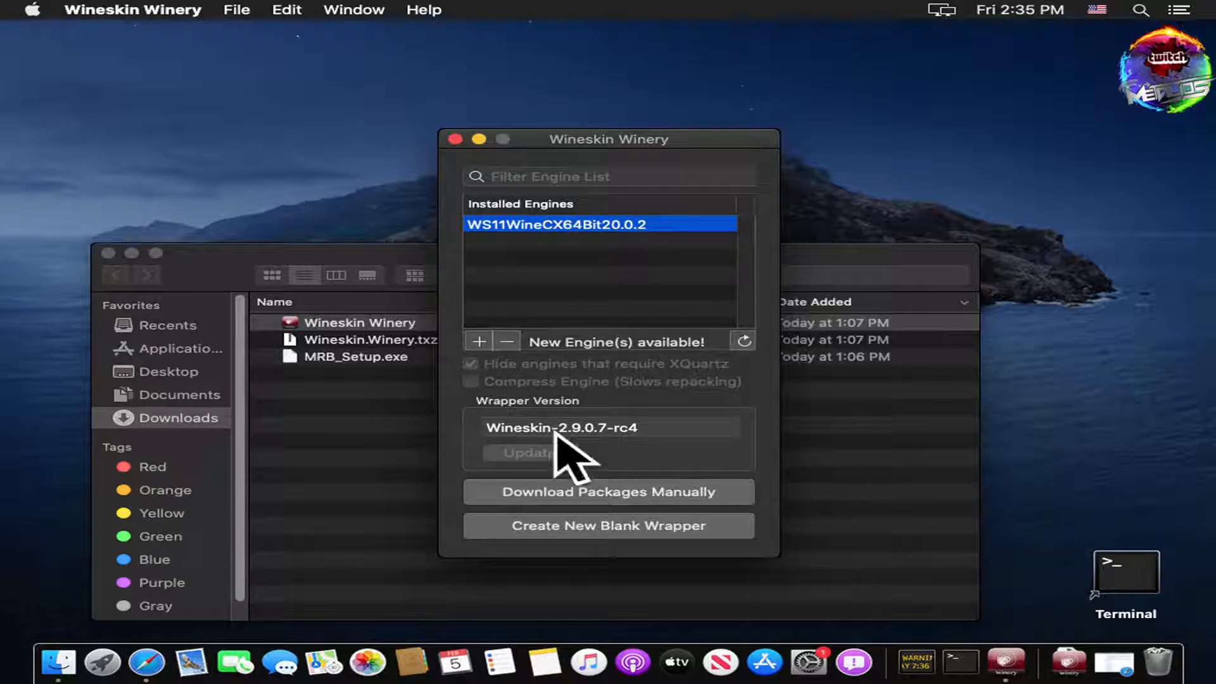
Step: Look through the available Wine engines, then cancel without adding one
click(476, 341)
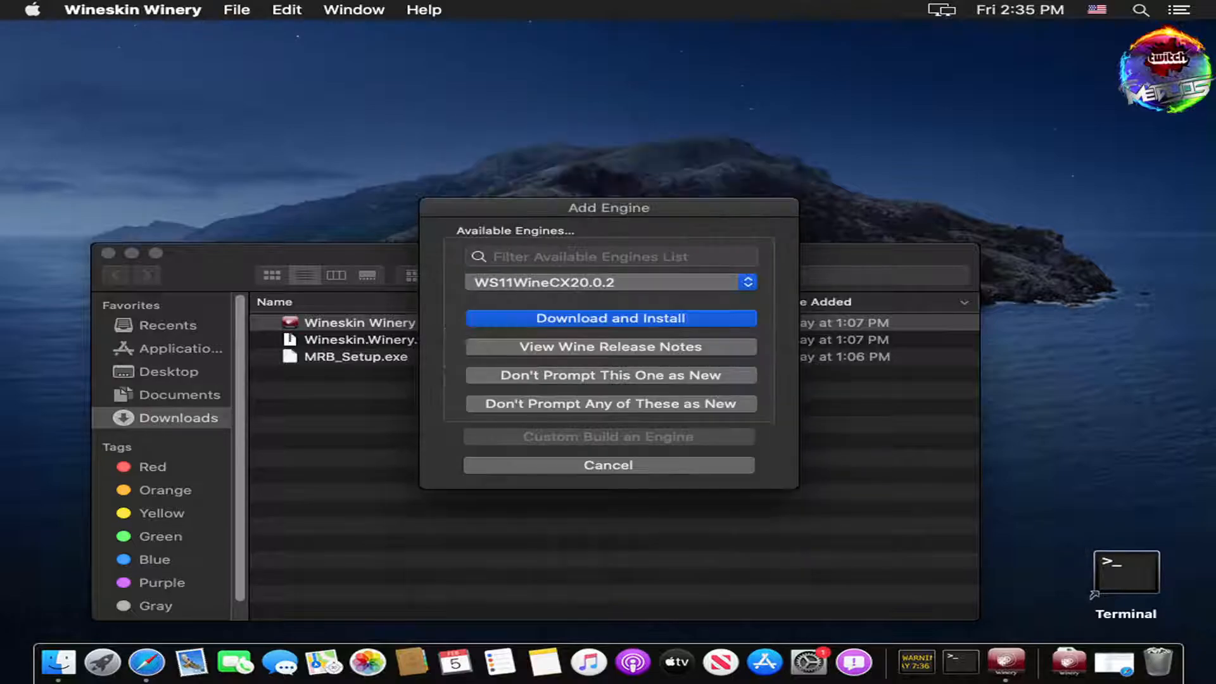
click(573, 291)
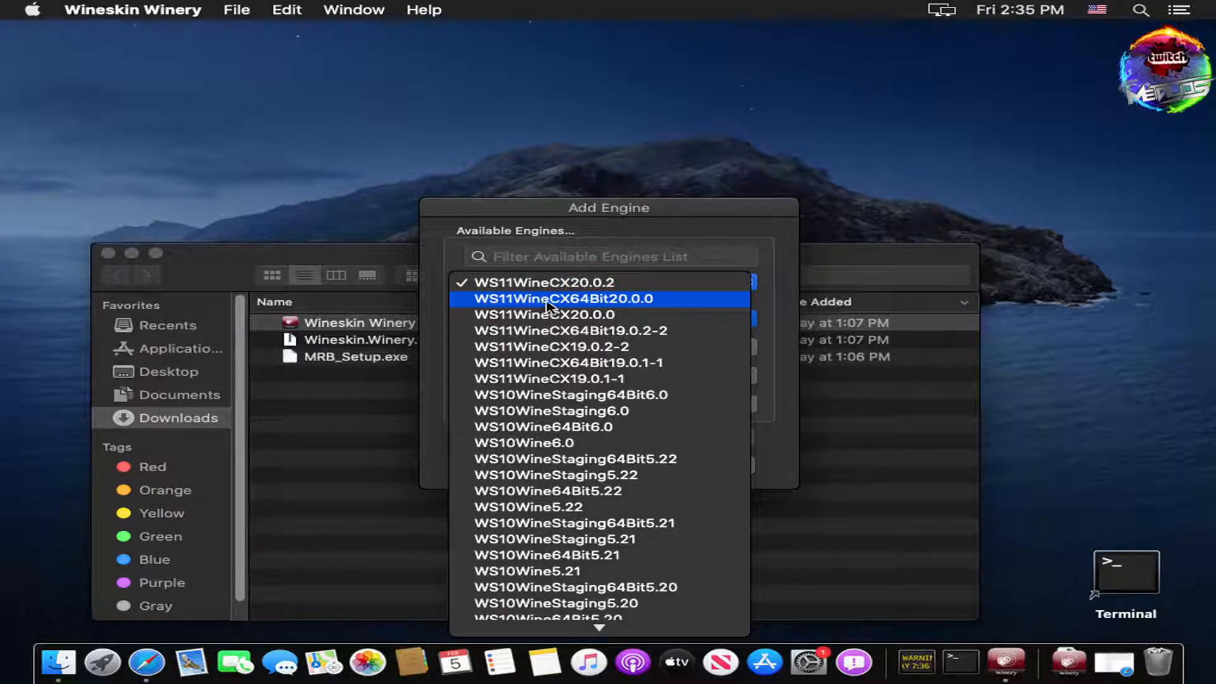
click(675, 259)
click(660, 464)
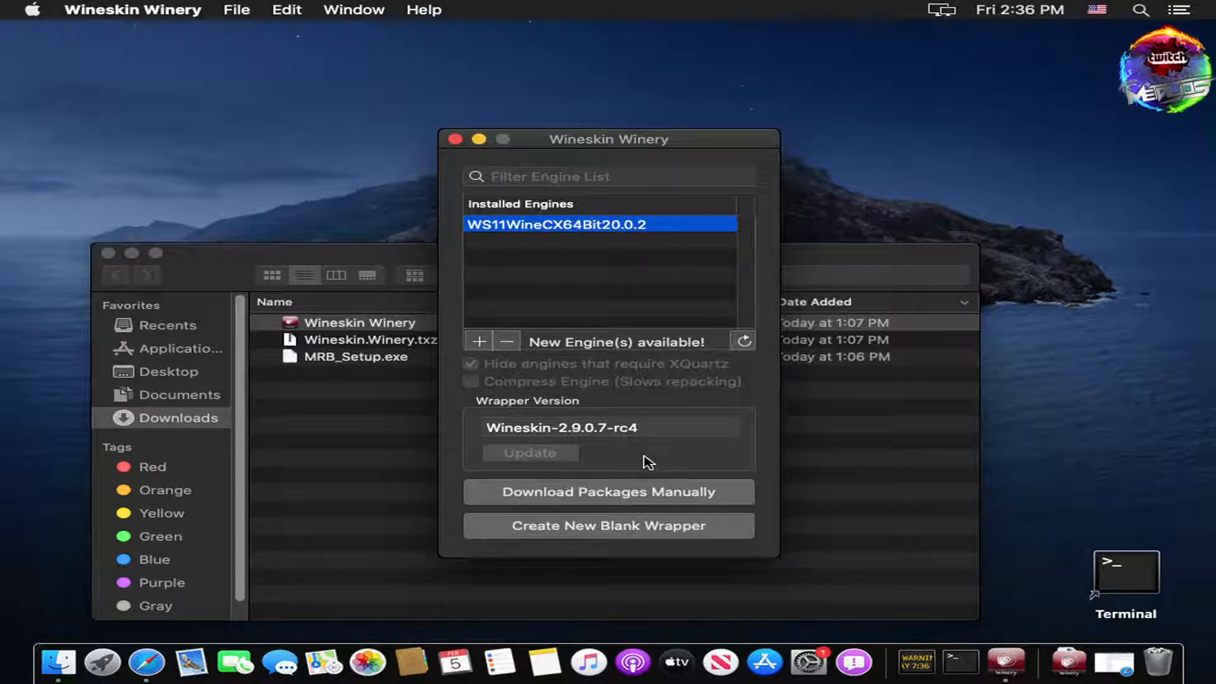
Step: Create a new blank wrapper named MRB
click(618, 535)
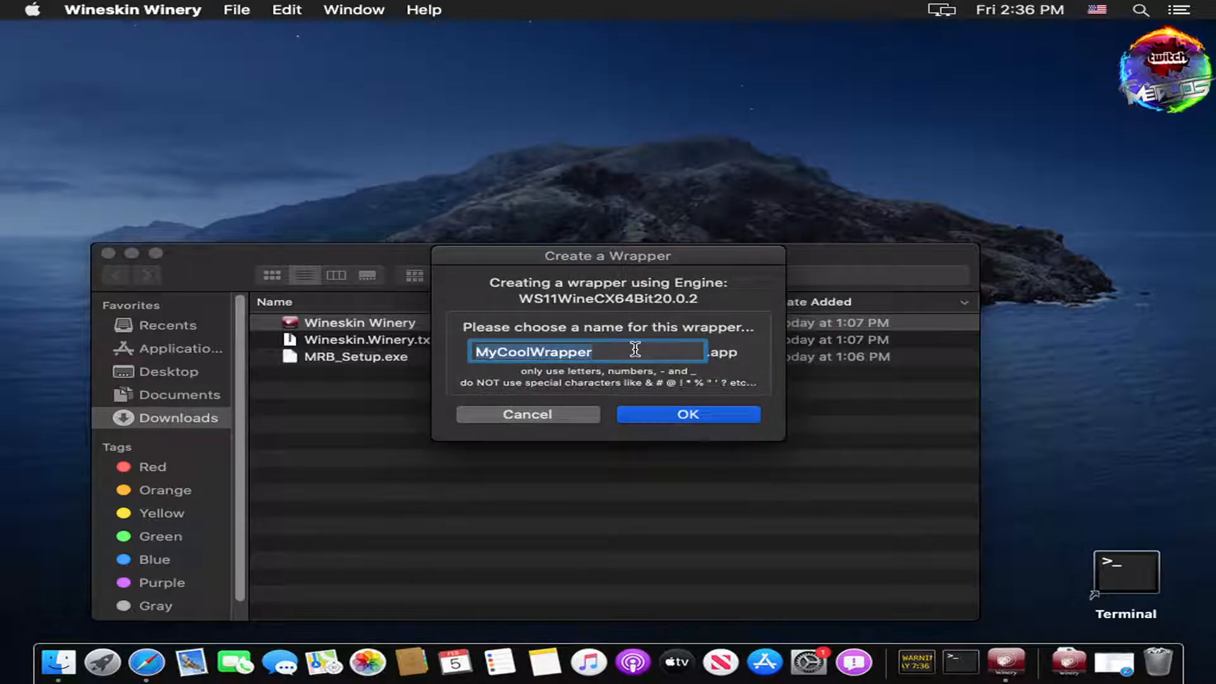
text(N)
key(BackSpace)
text(MRB)
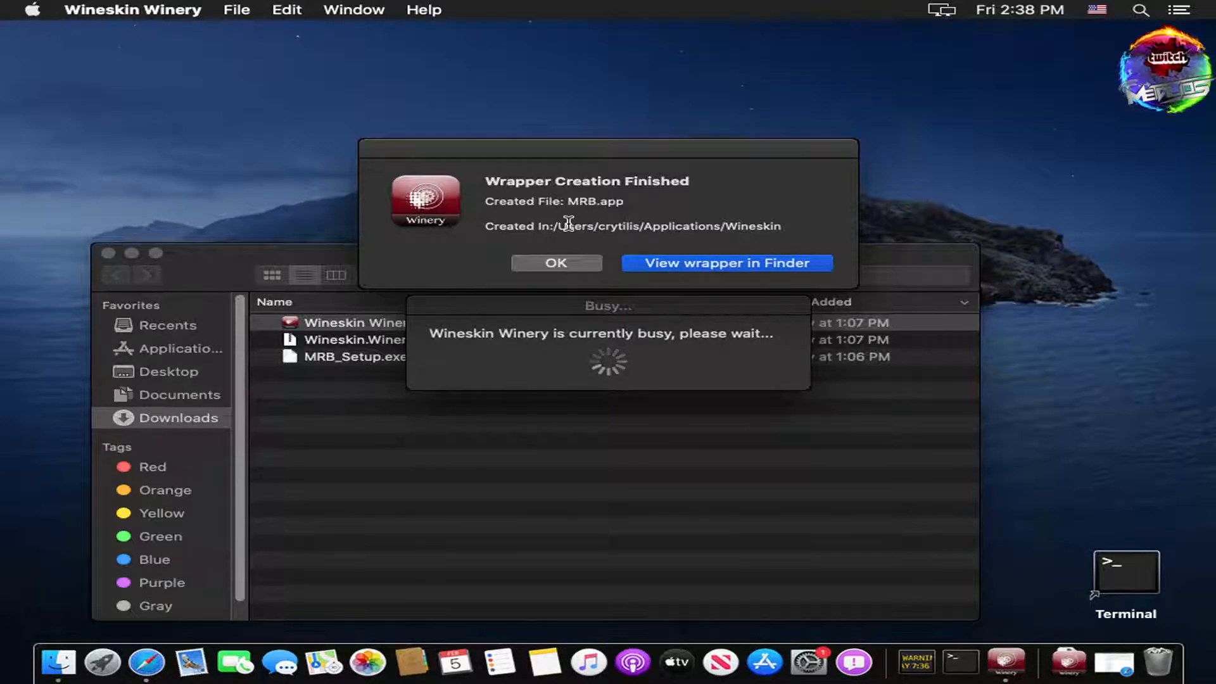
Step: Launch the MRB wrapper from Finder and open its Wineskin Advanced settings on the Tools tab
click(710, 266)
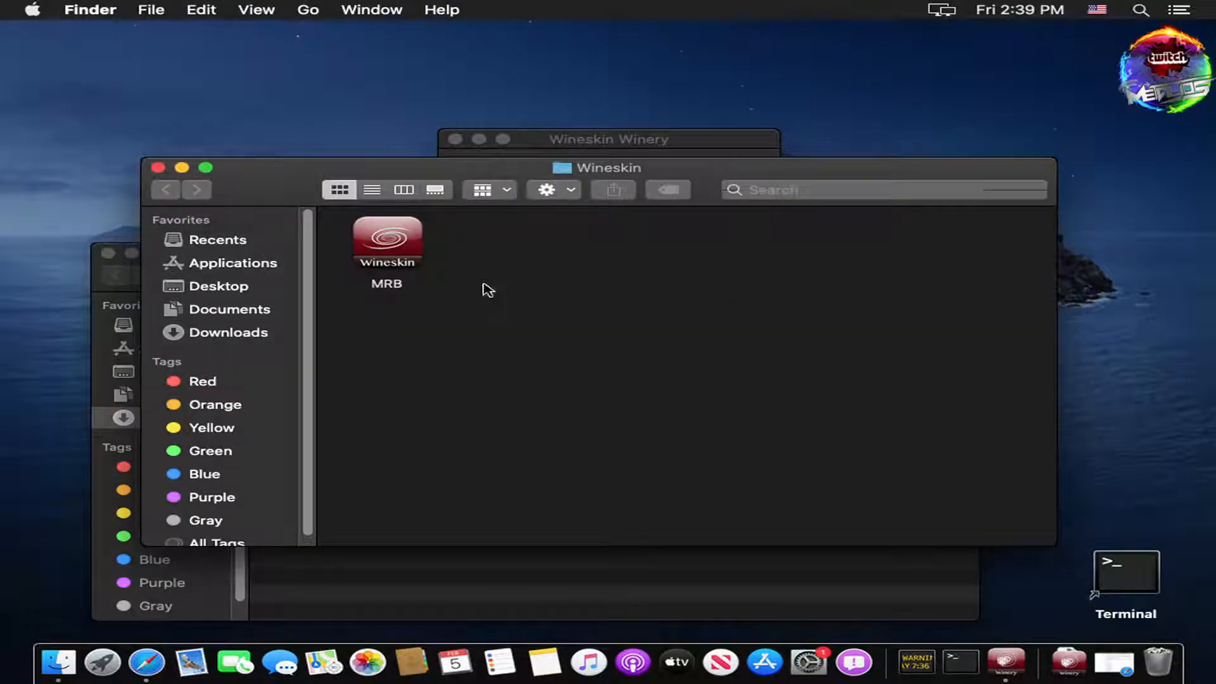
double_click(387, 250)
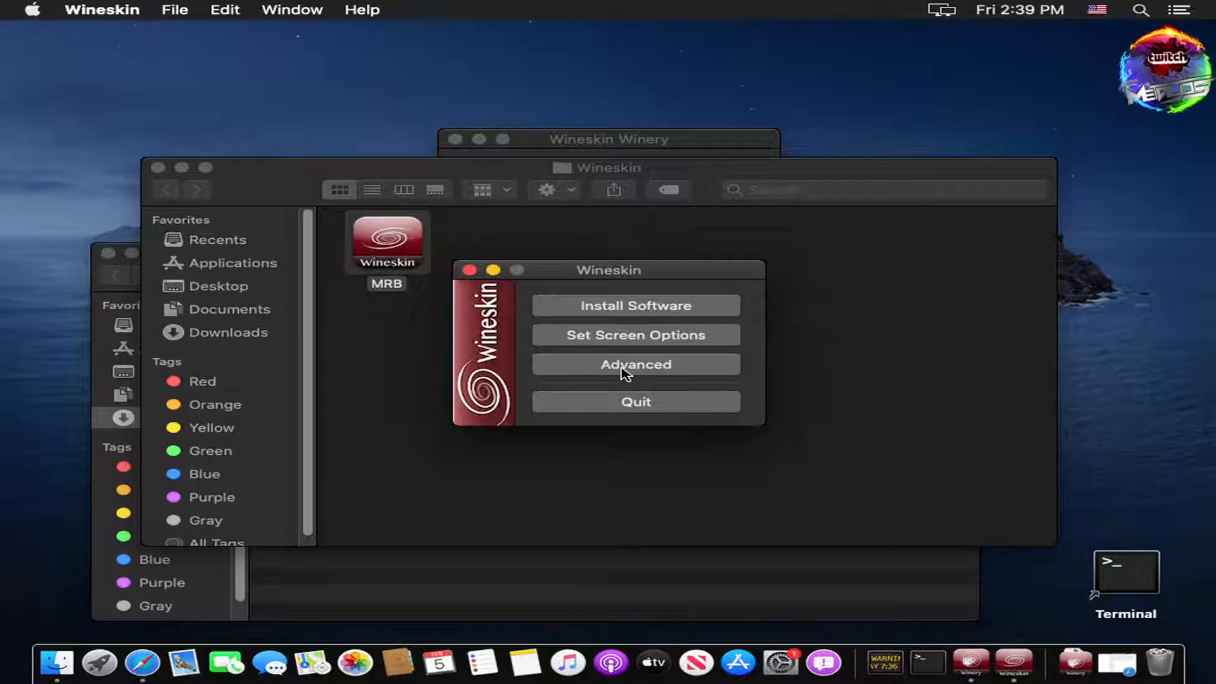
click(627, 372)
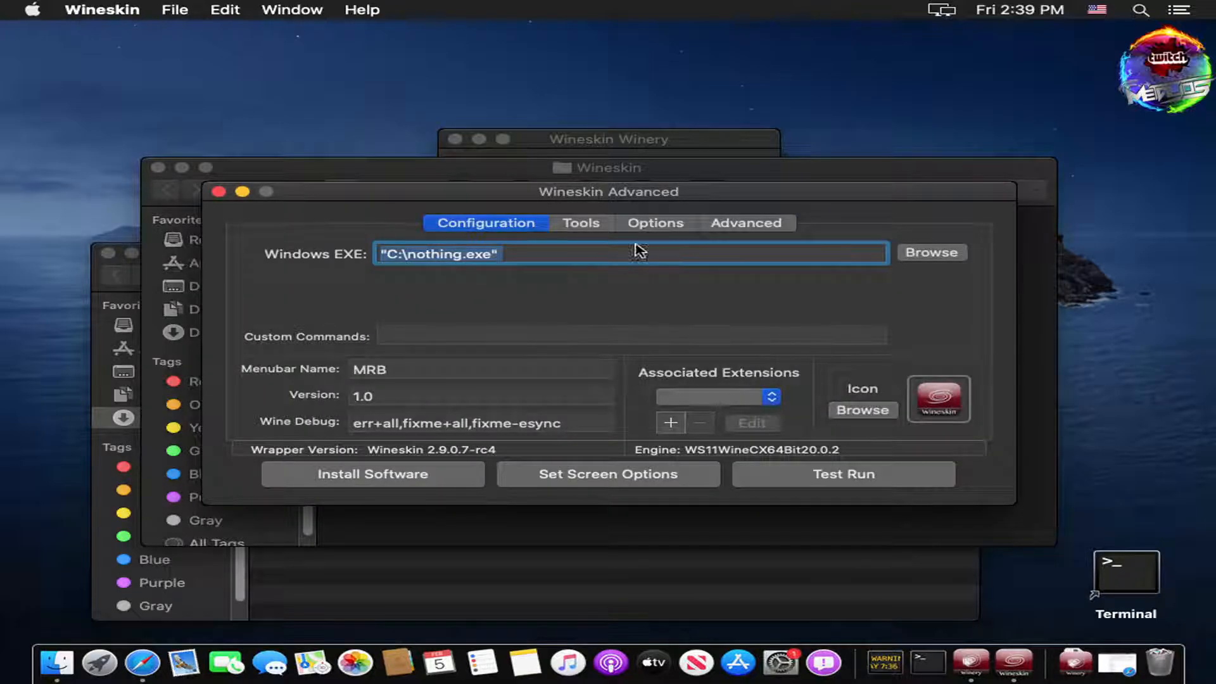
click(578, 231)
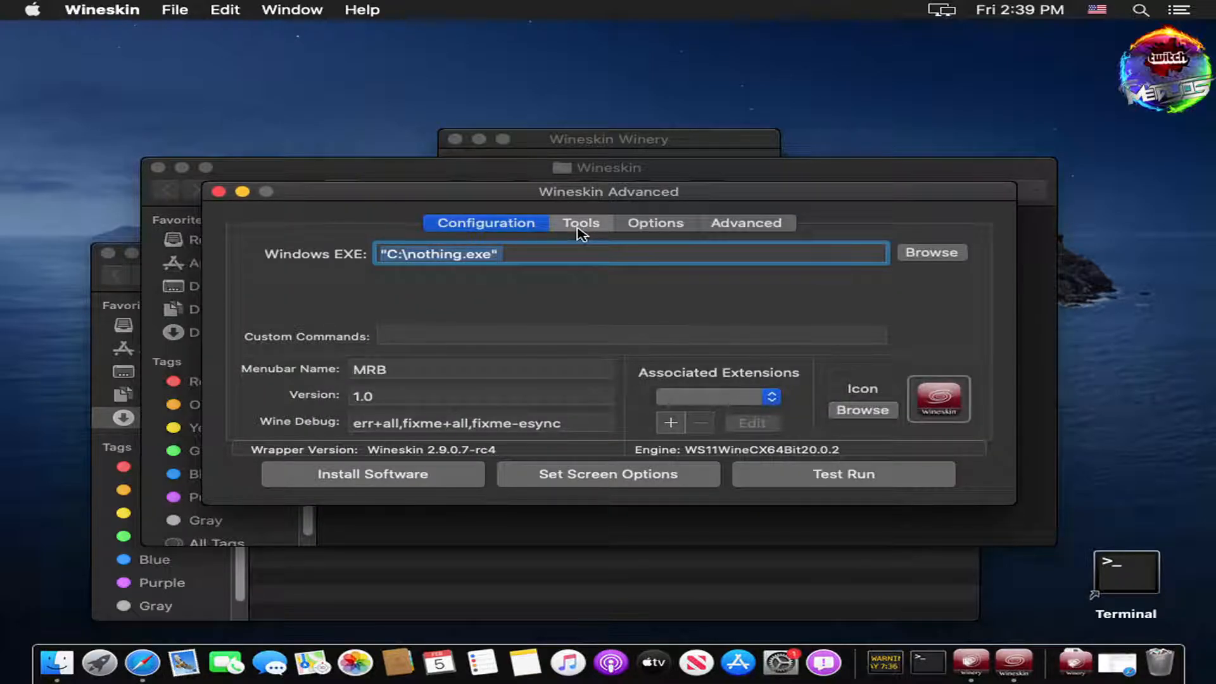
Step: Open Winetricks and update it to the latest version
click(614, 284)
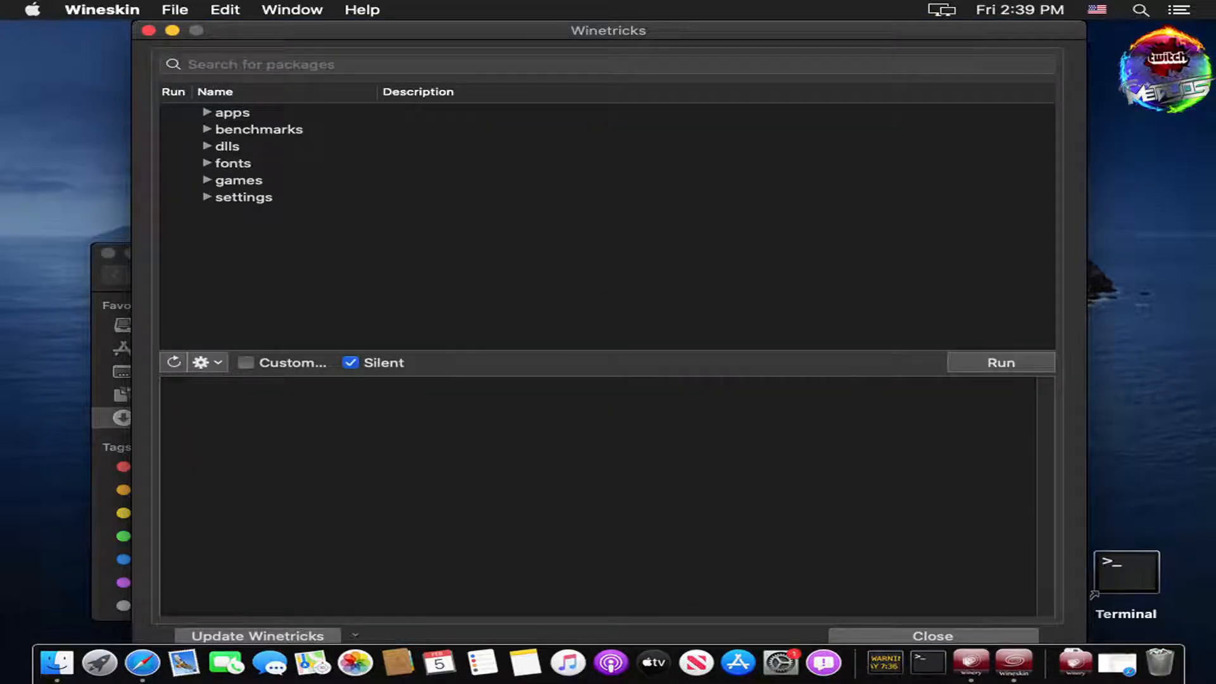
click(317, 636)
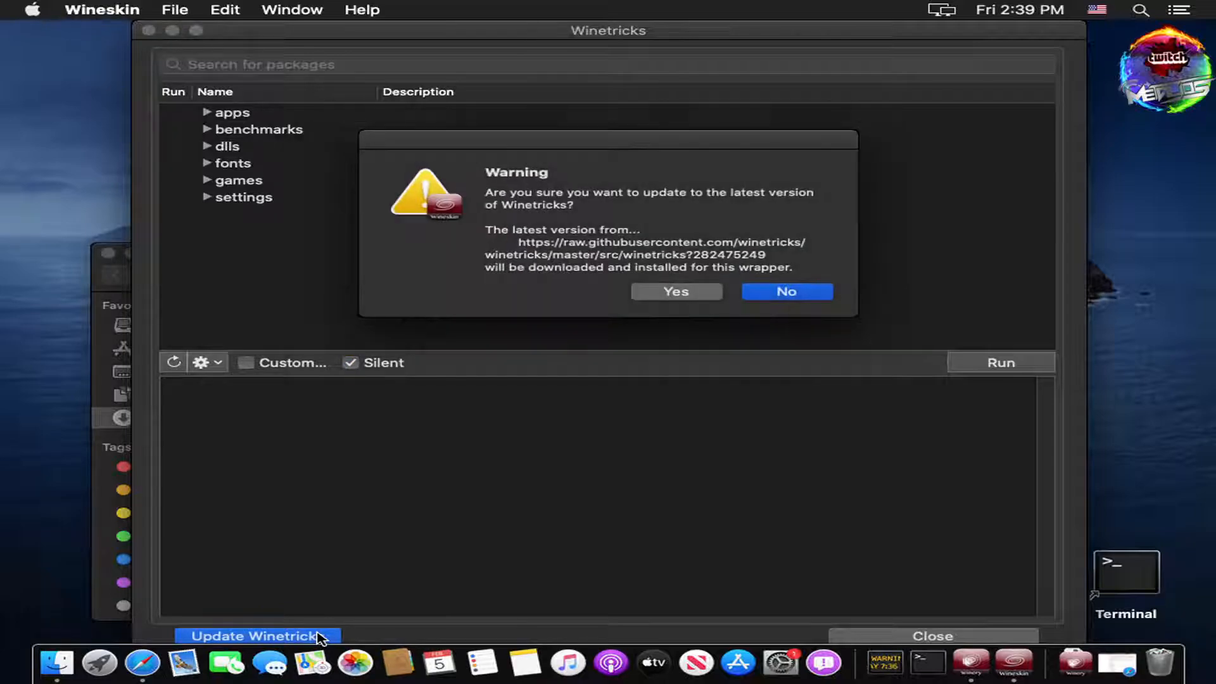
click(683, 294)
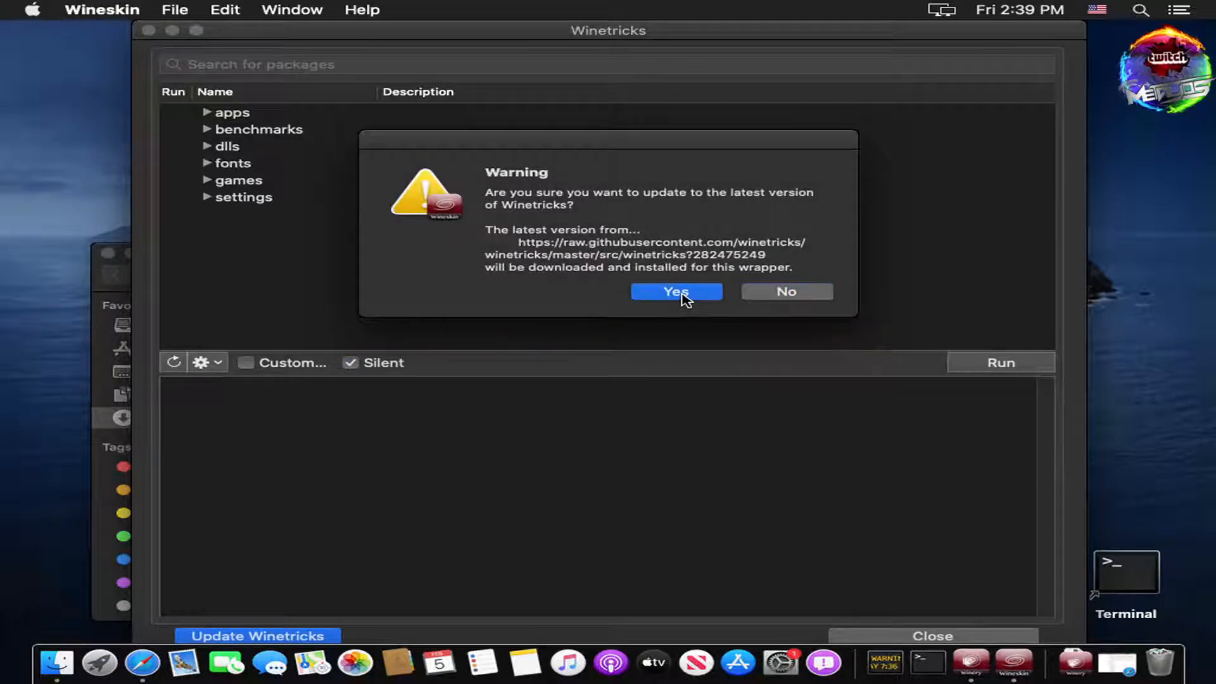
Step: Install the dotnet48 package from the dlls category via Winetricks
click(208, 147)
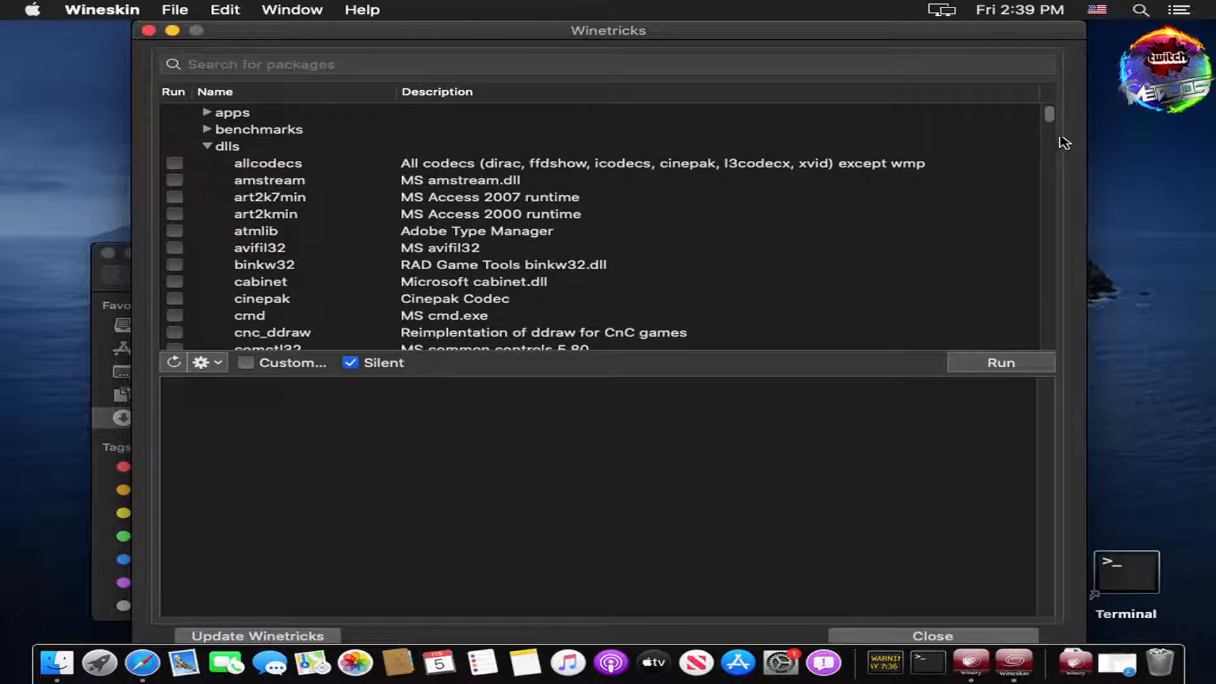
drag(1049, 115, 1048, 184)
scroll(347, 321, down, 5)
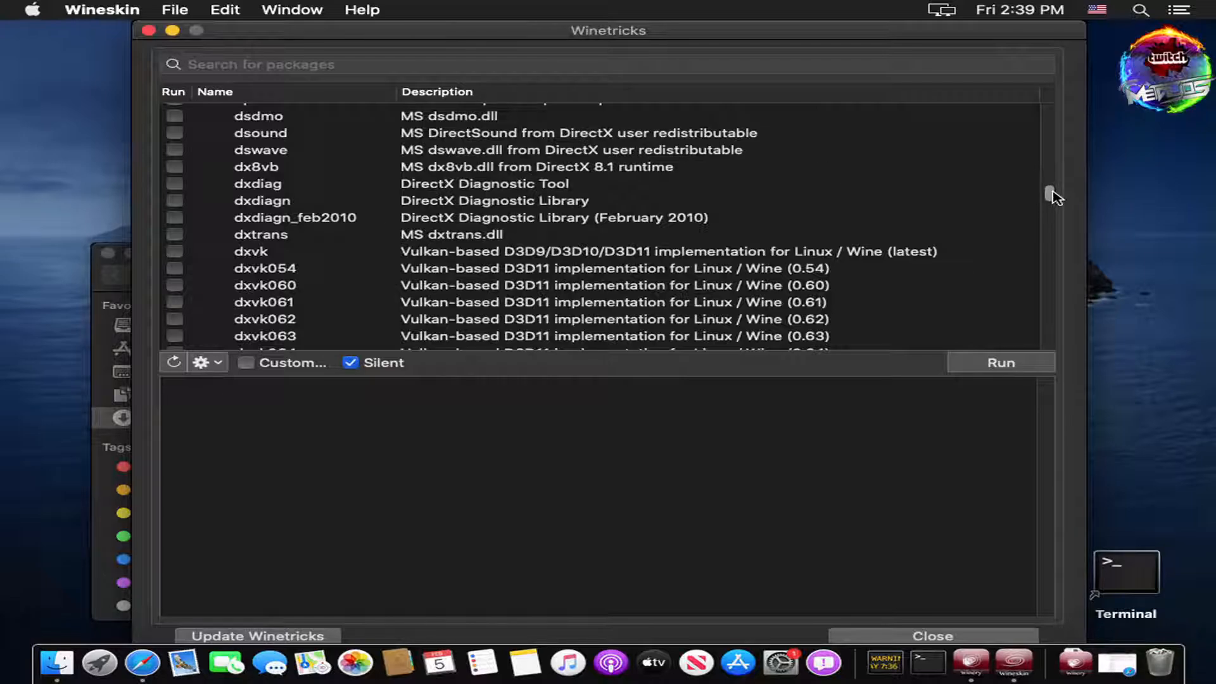
drag(1049, 195, 1051, 190)
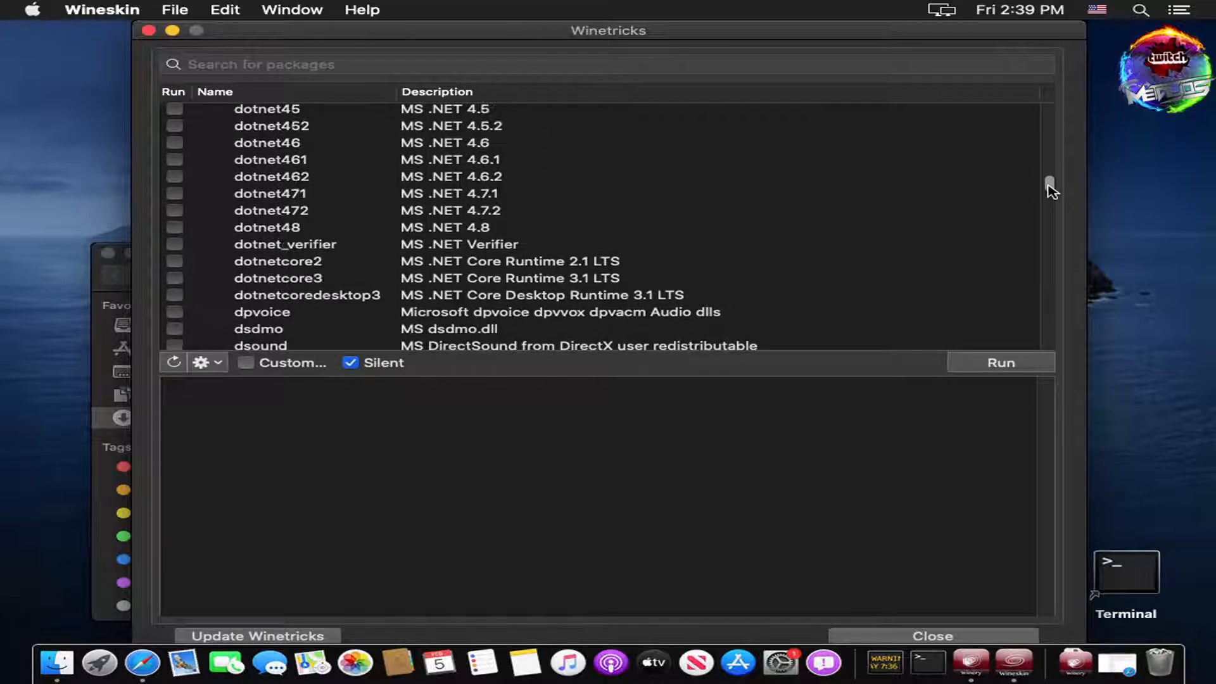
click(176, 229)
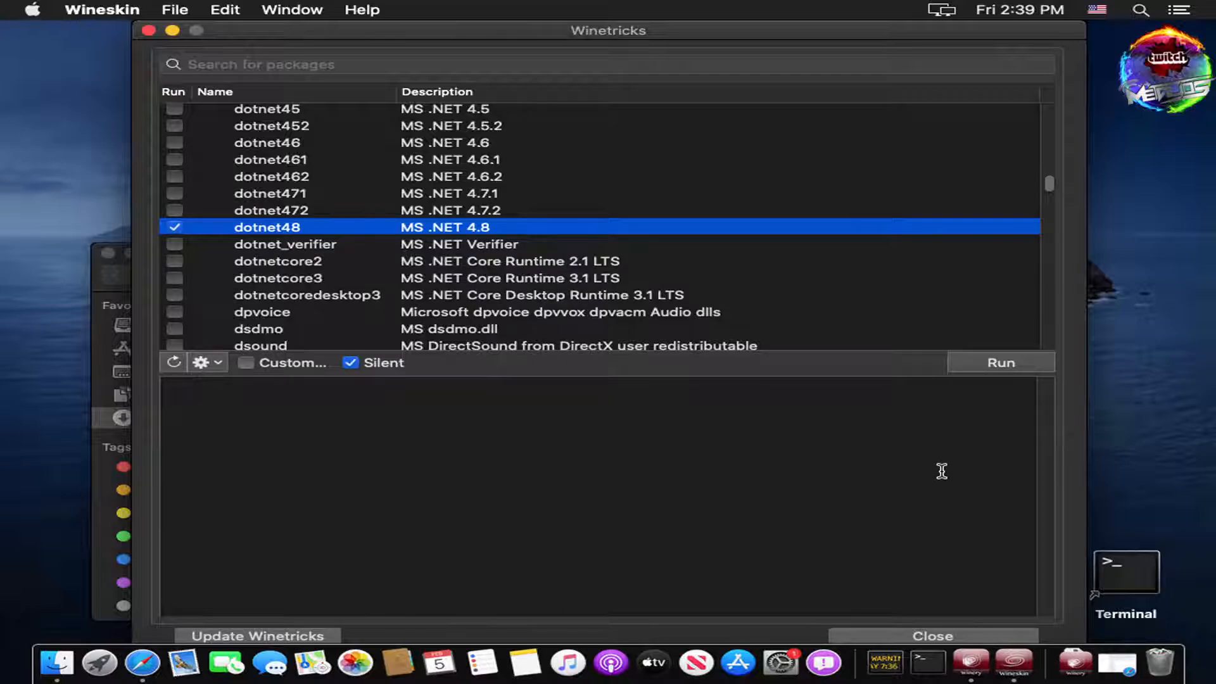
click(1000, 367)
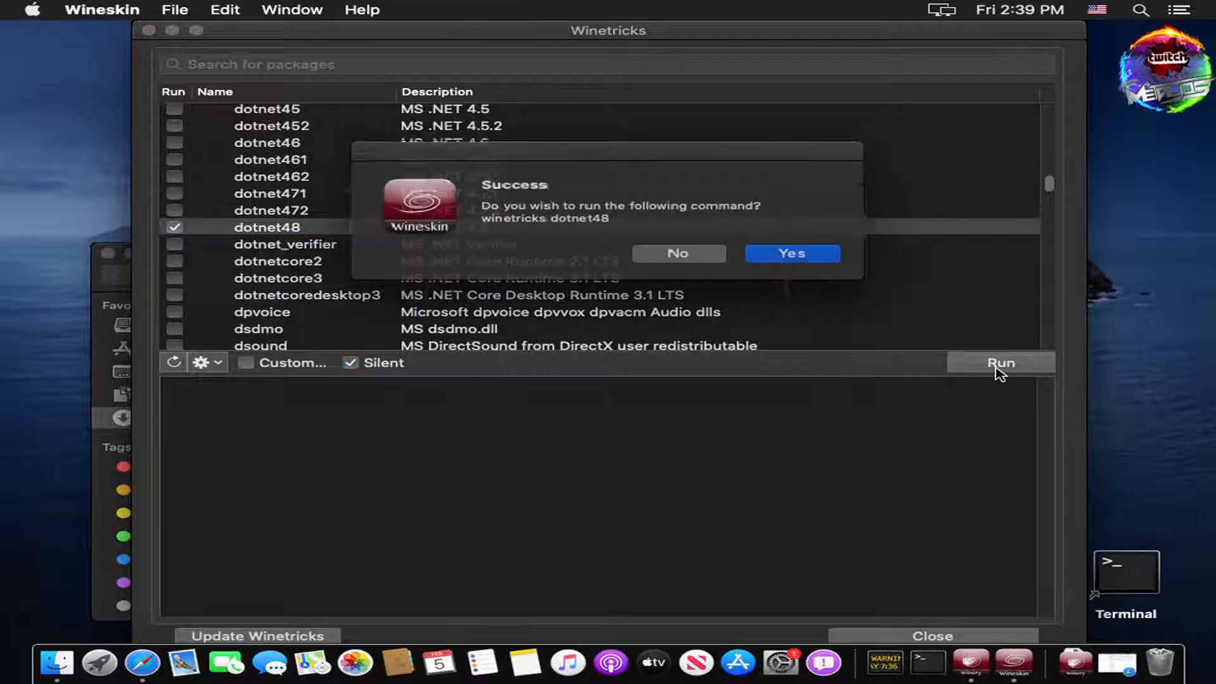
click(788, 254)
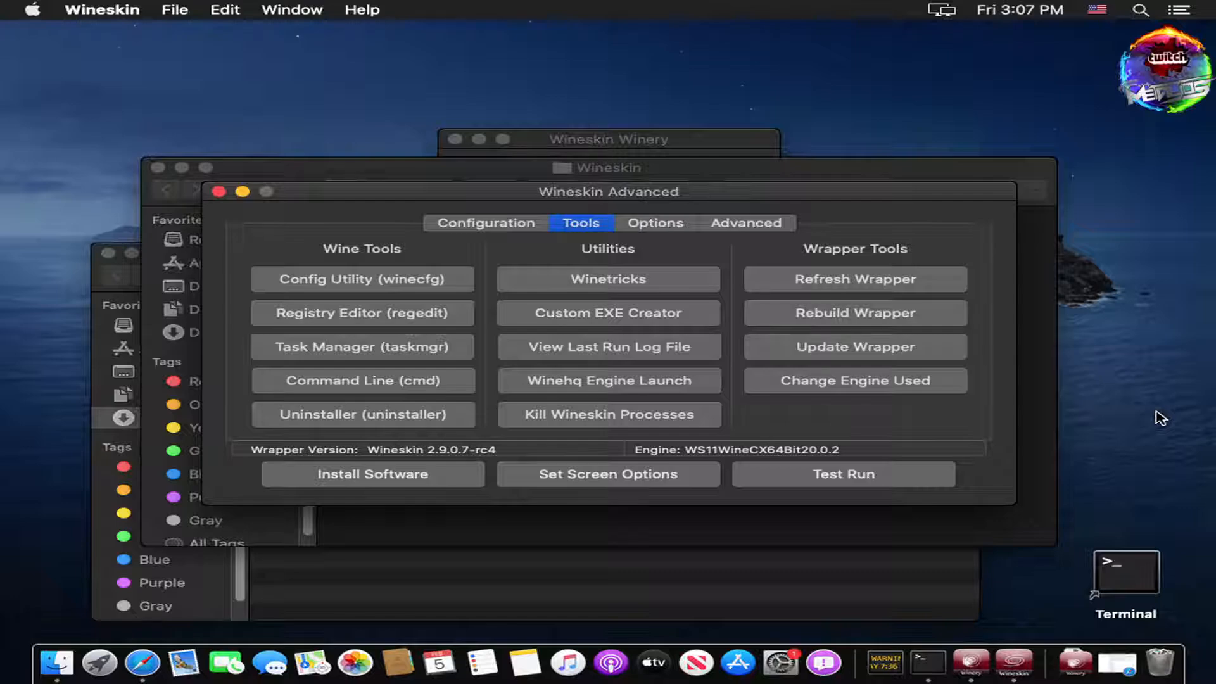
Step: Run MRB_Setup.exe from Downloads as the wrapper's setup executable
click(340, 476)
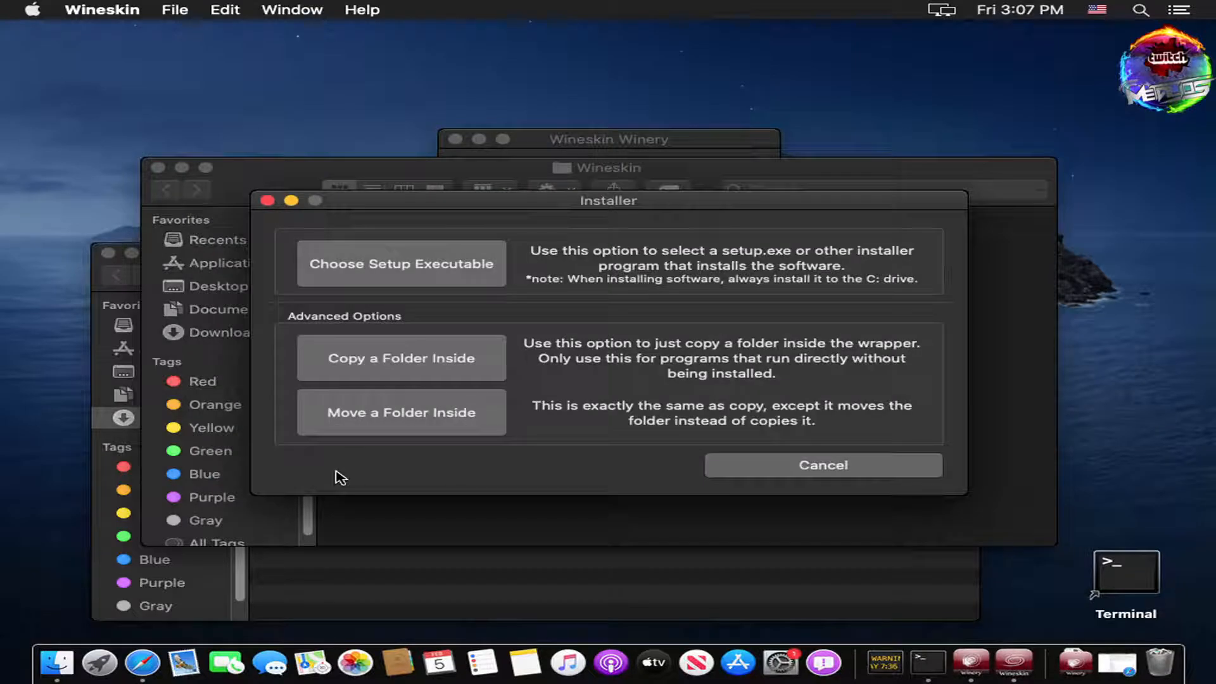
click(415, 266)
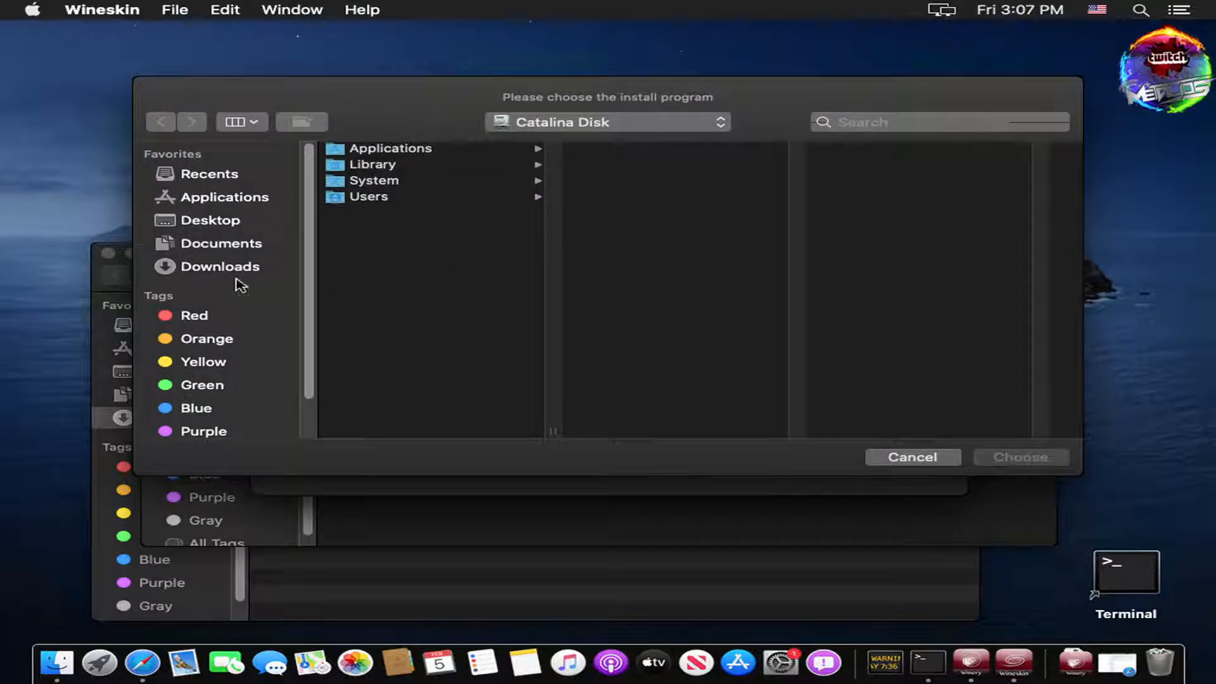
click(206, 272)
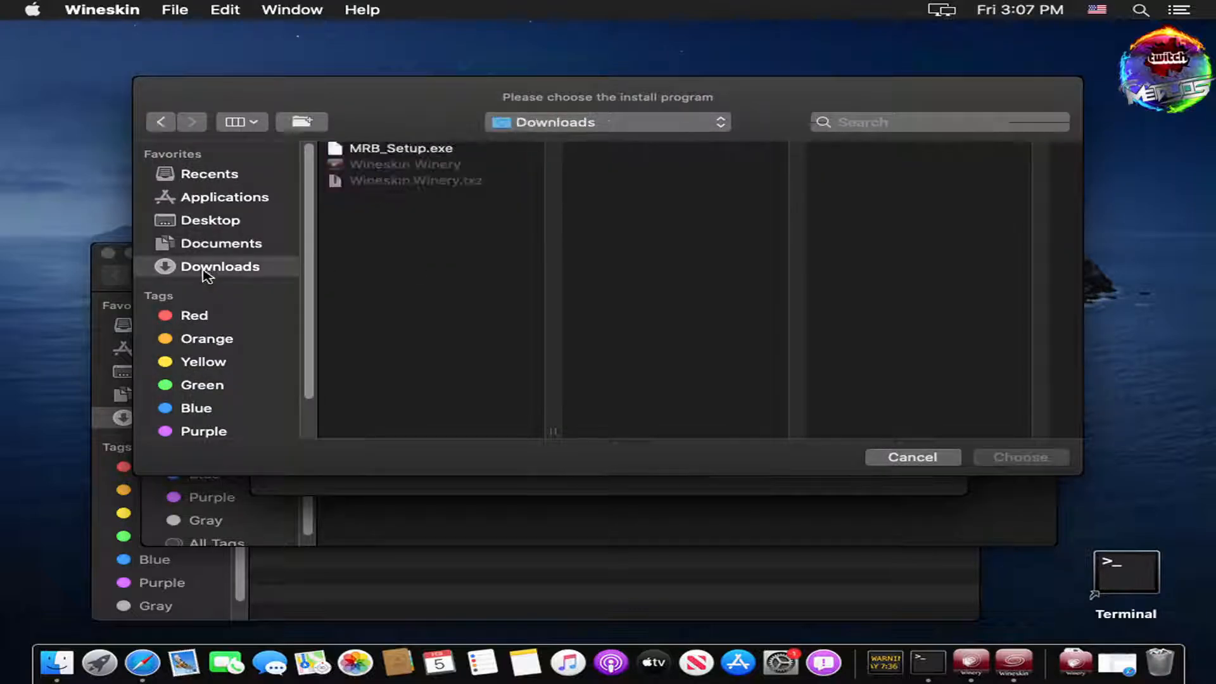
click(403, 150)
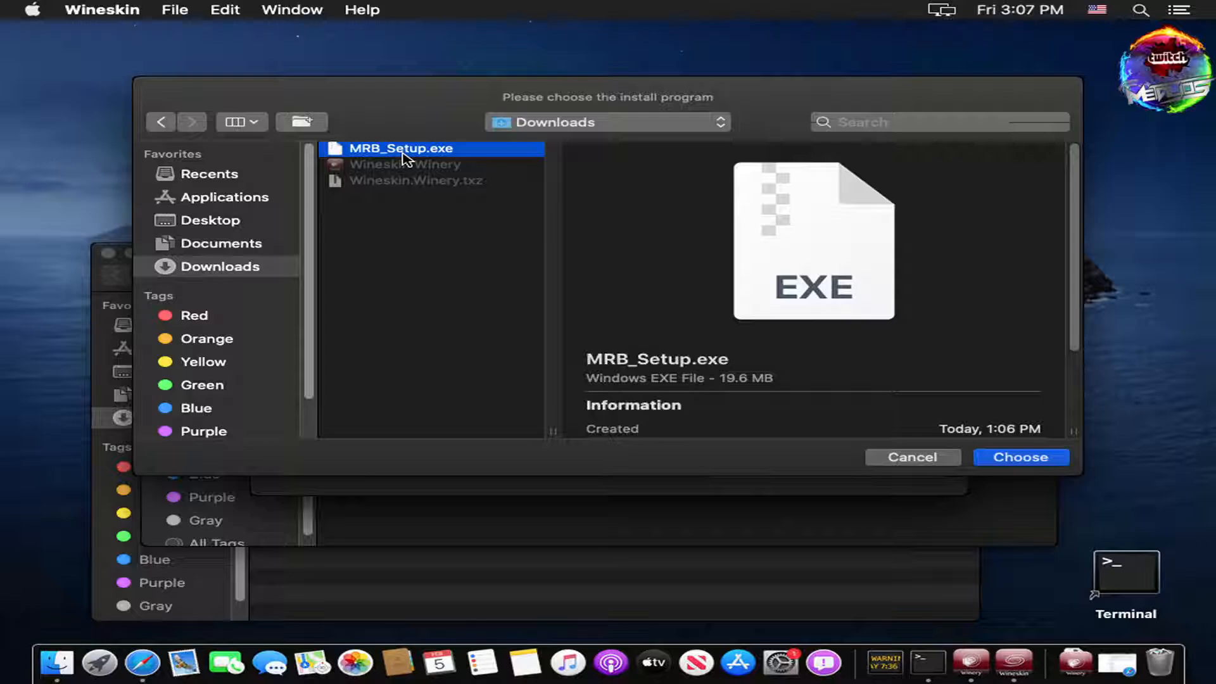
click(1057, 459)
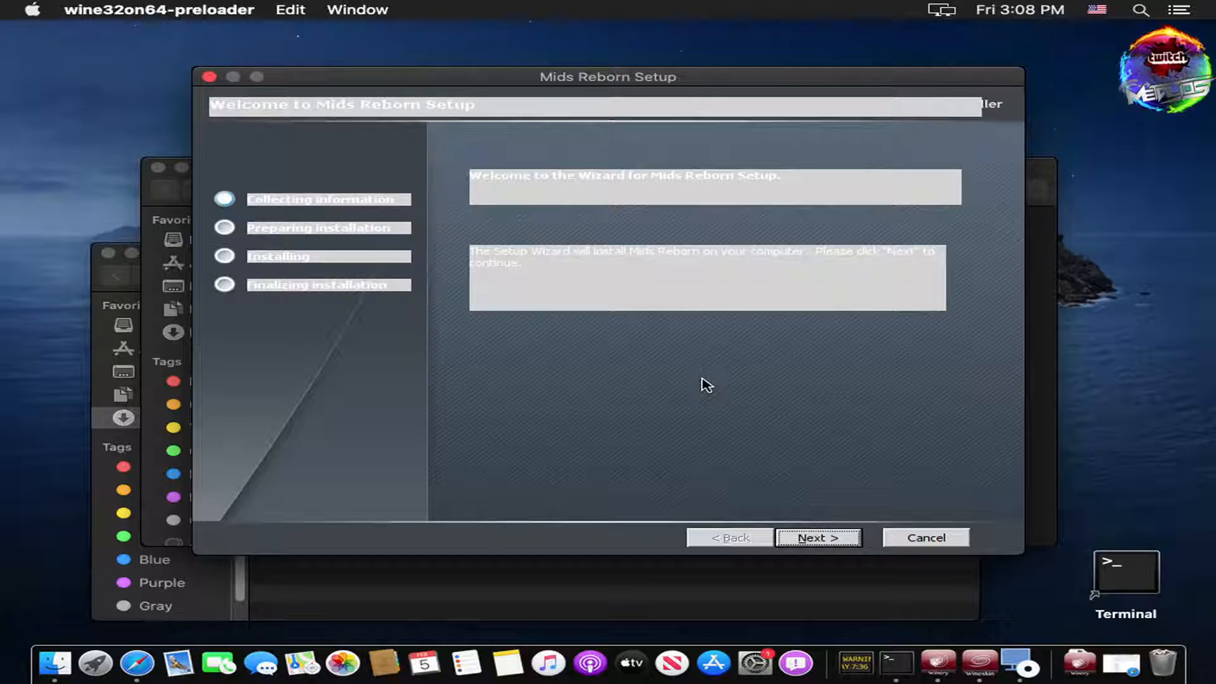
Step: Install Mids Reborn just for the current user, accepting the license and default folder
click(819, 541)
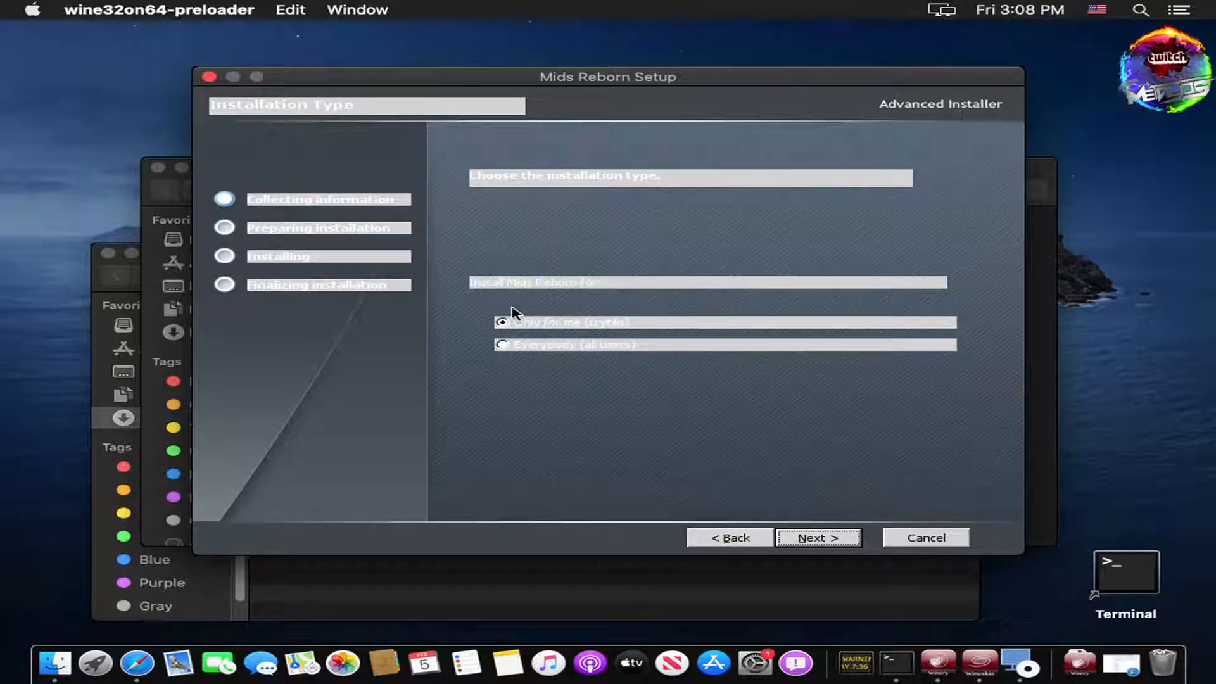
click(850, 537)
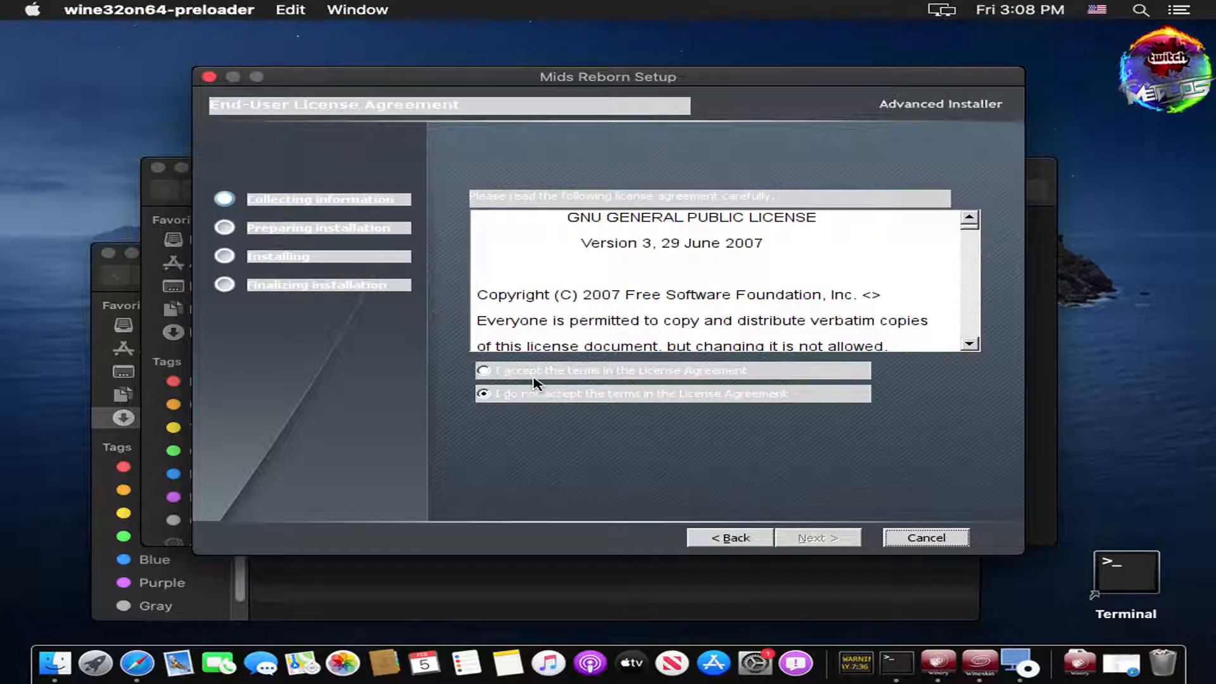
click(500, 376)
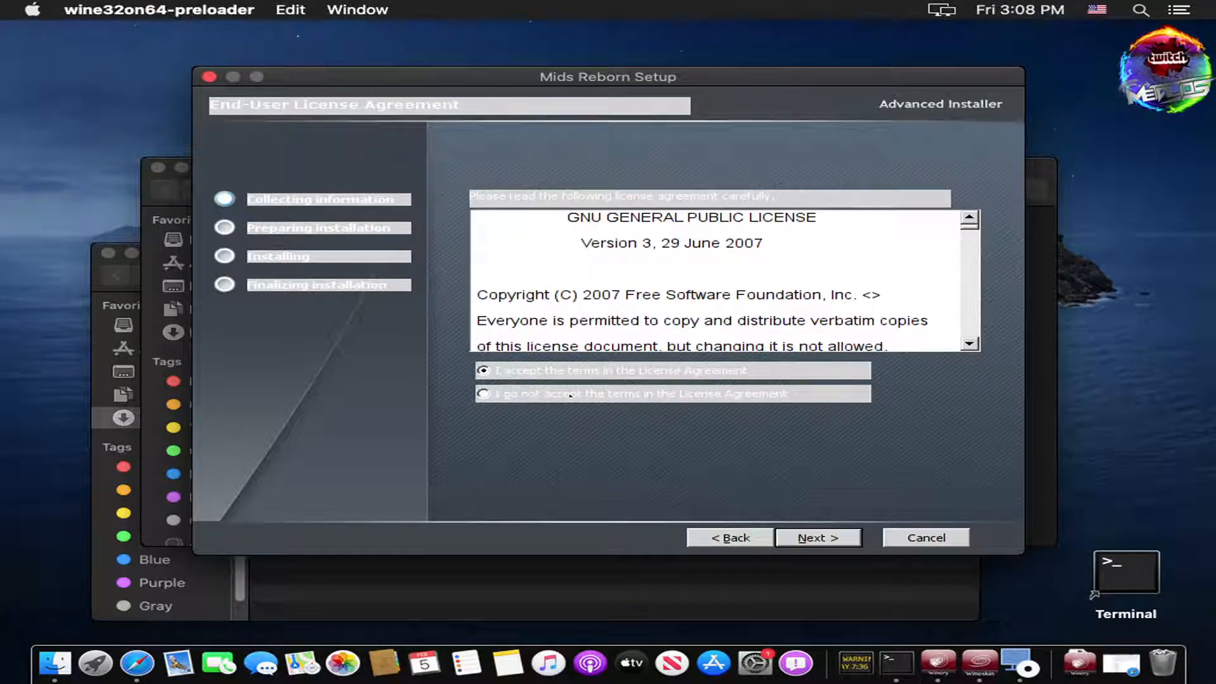
click(844, 545)
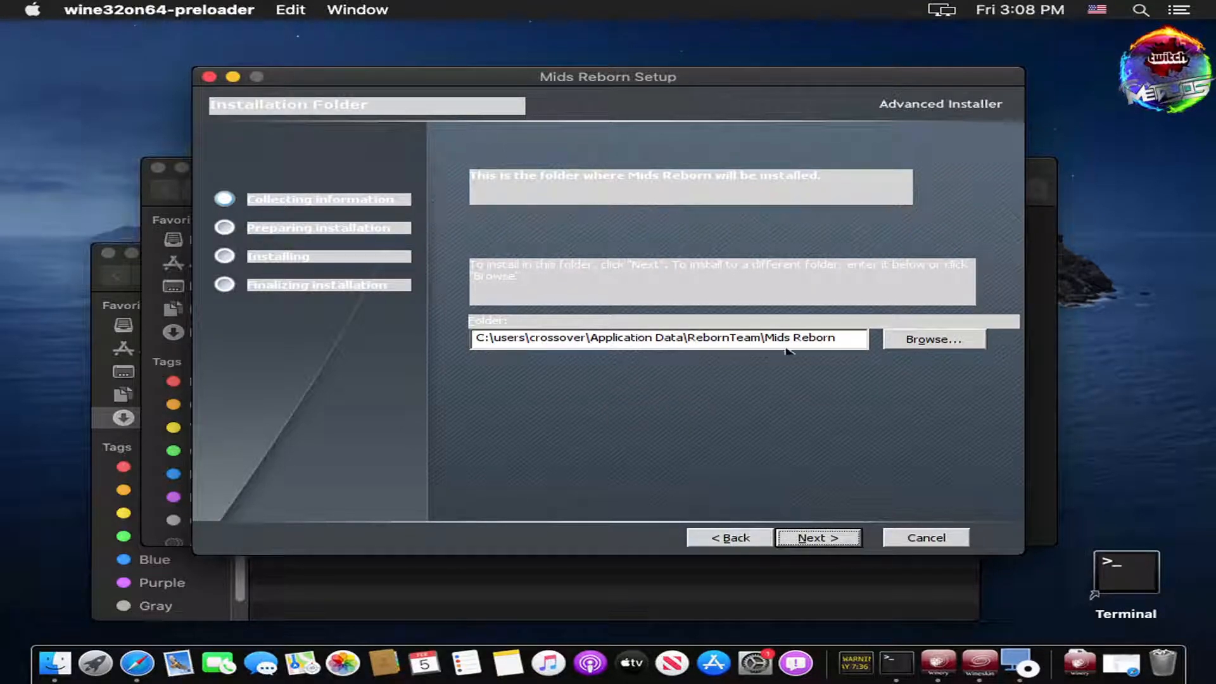
click(814, 540)
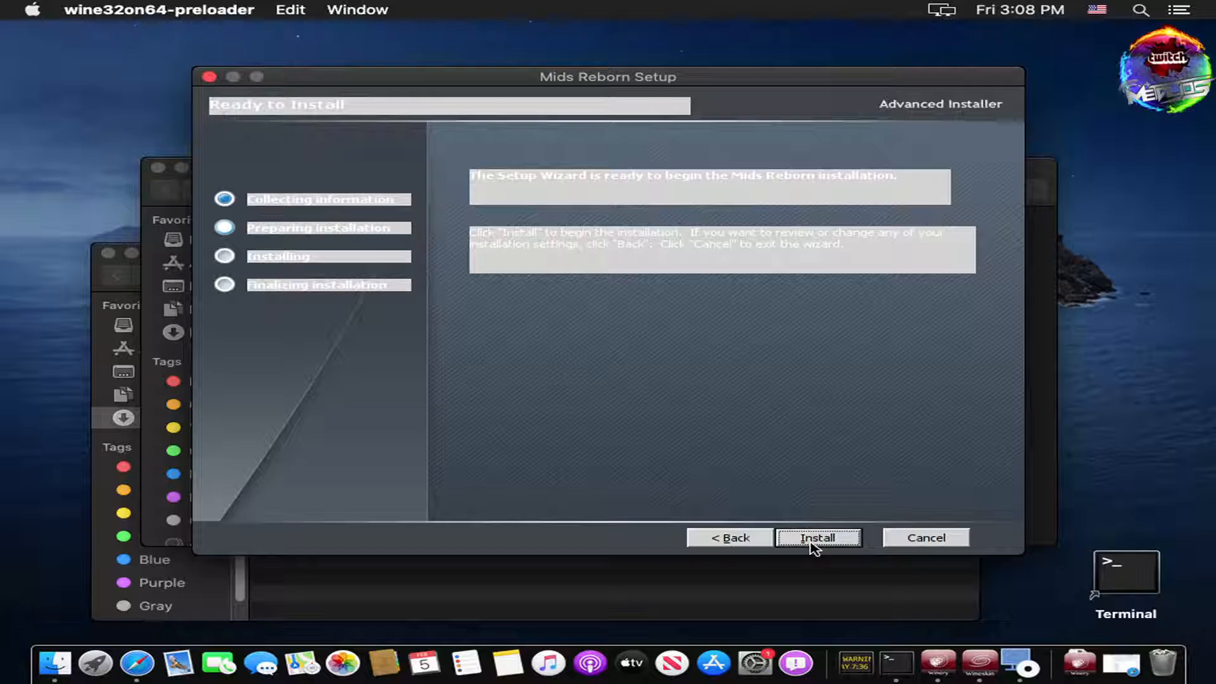
click(813, 540)
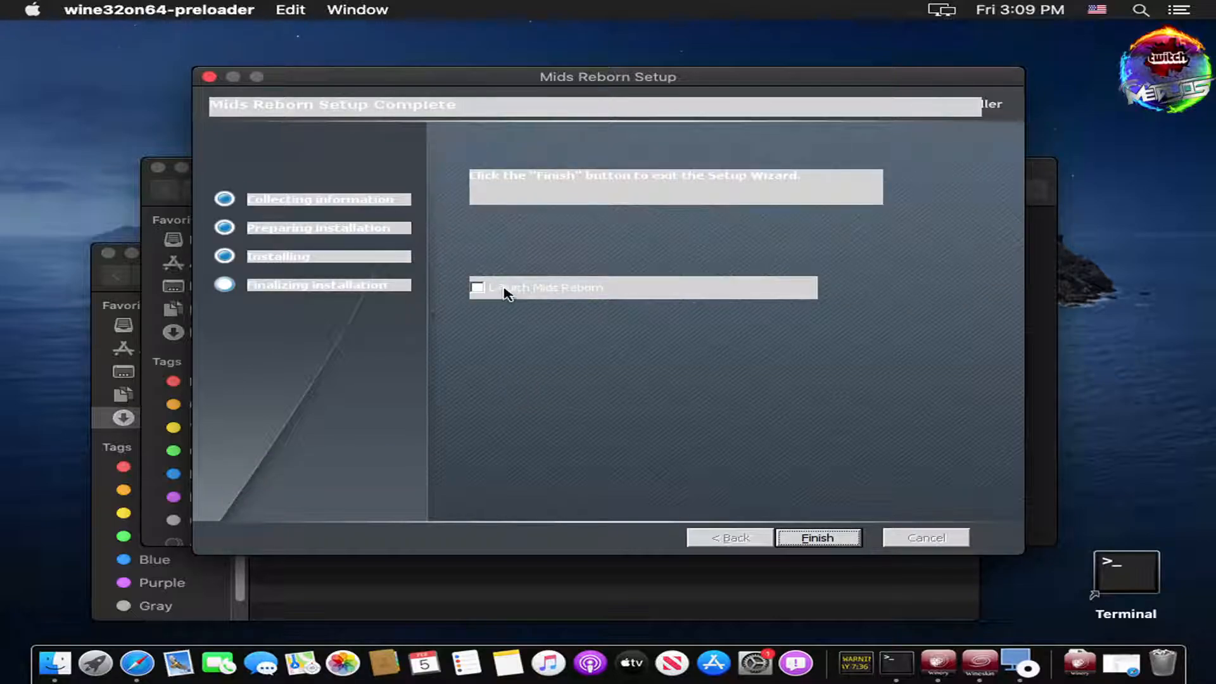
click(835, 539)
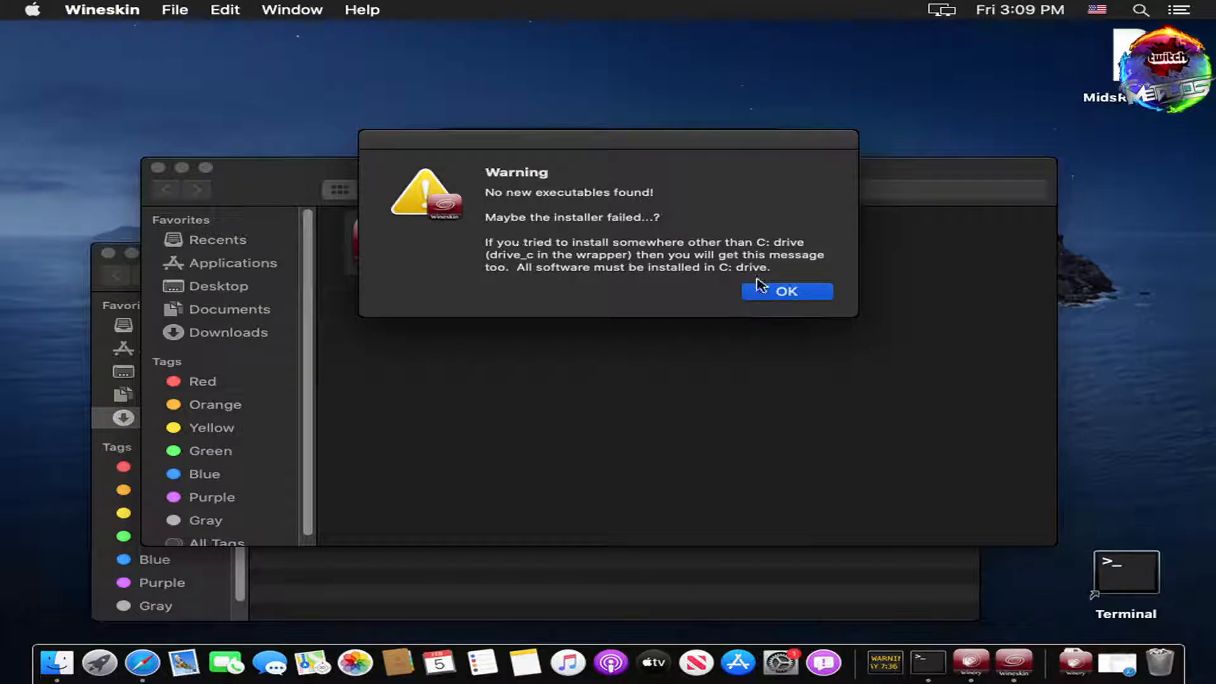
Step: Dismiss the no-new-executables warning and installer dialog, returning to the Configuration page
click(778, 295)
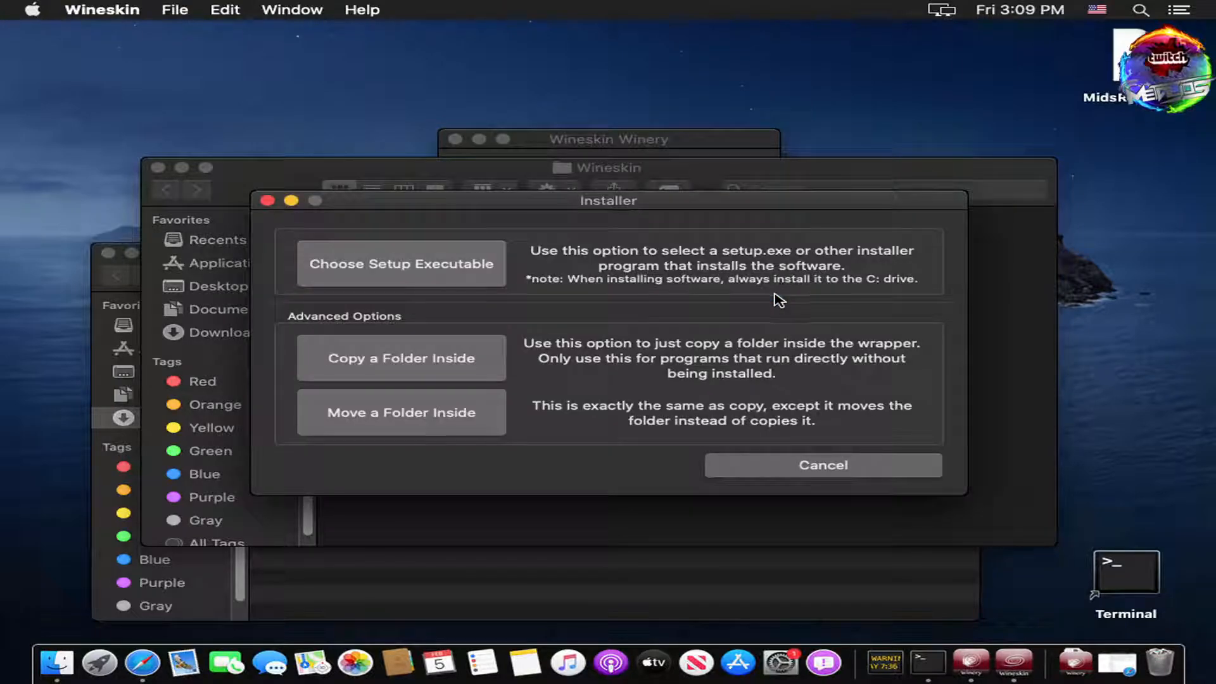
click(792, 472)
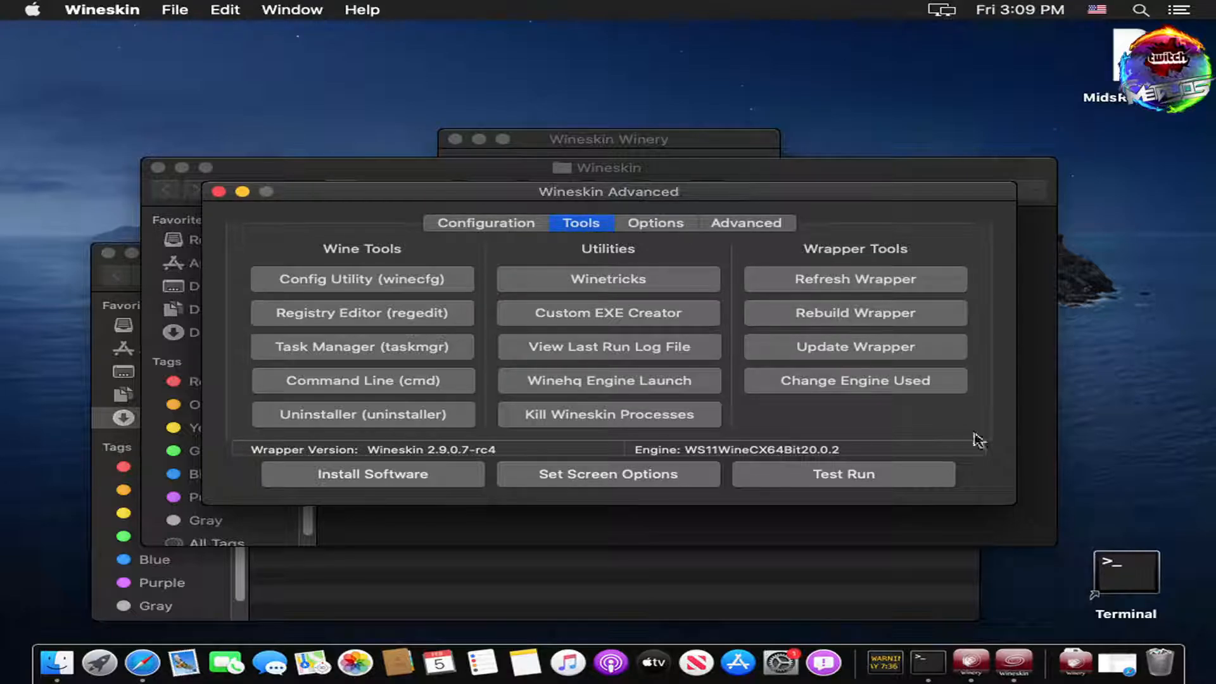
click(485, 223)
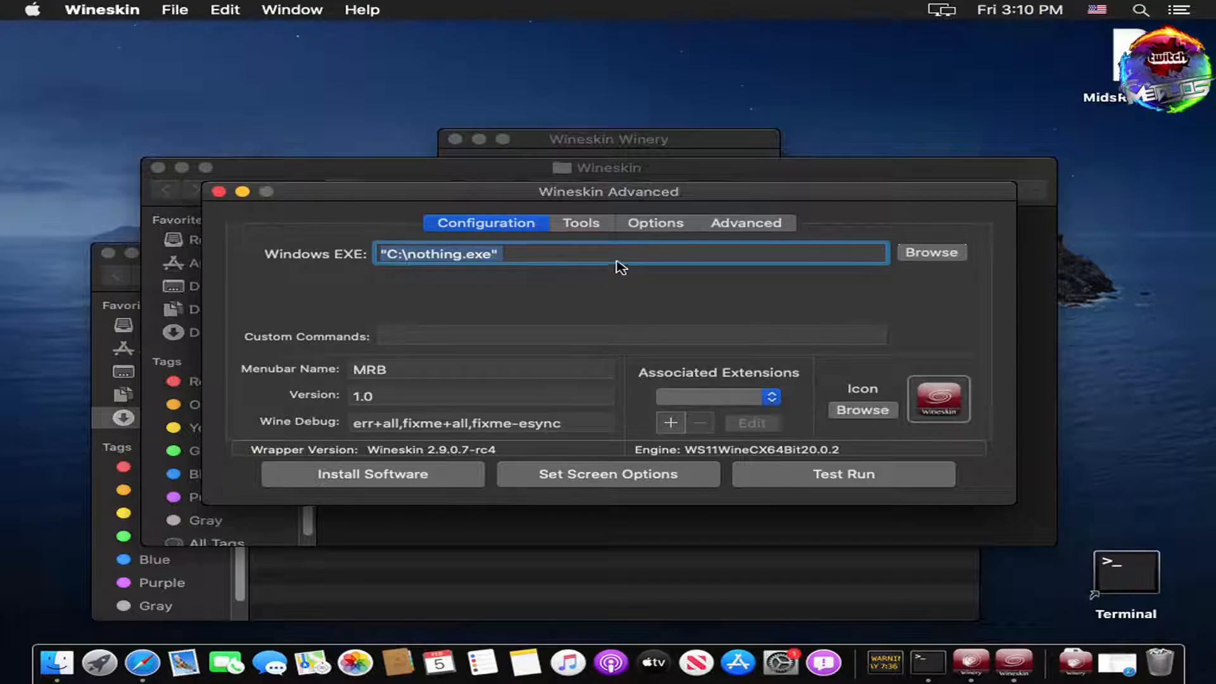
Step: Browse for the Windows EXE into the MRB wrapper under the home folder's Applications/Wineskin
click(939, 257)
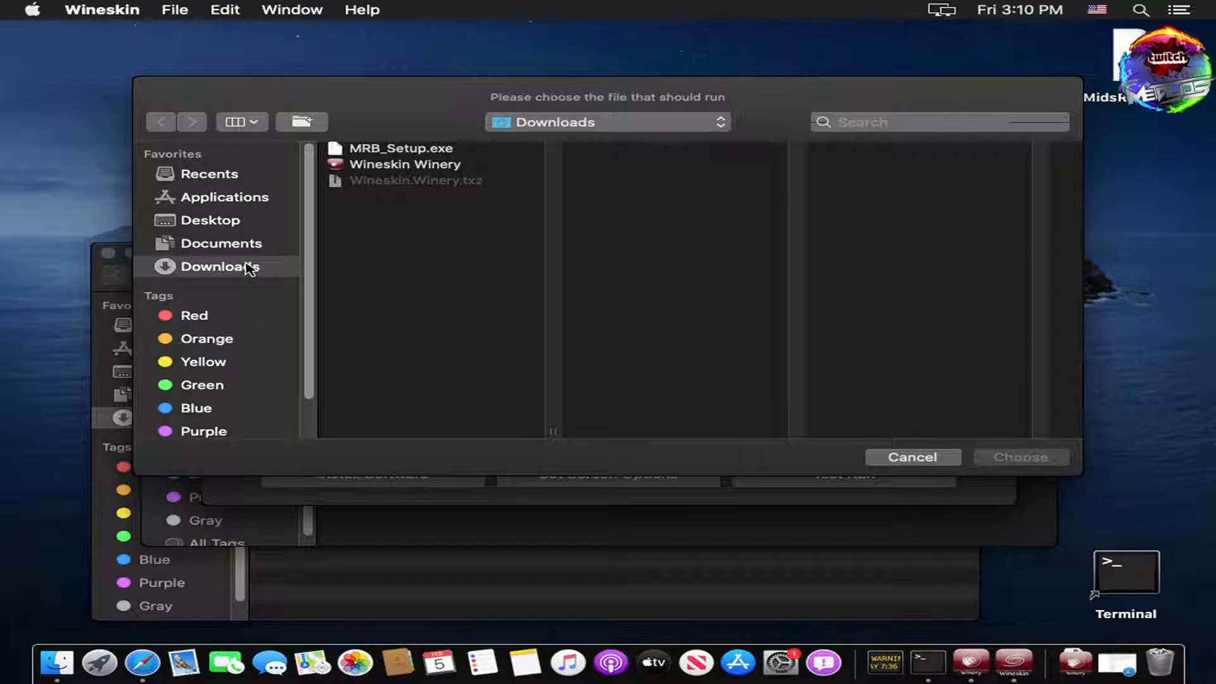
click(612, 123)
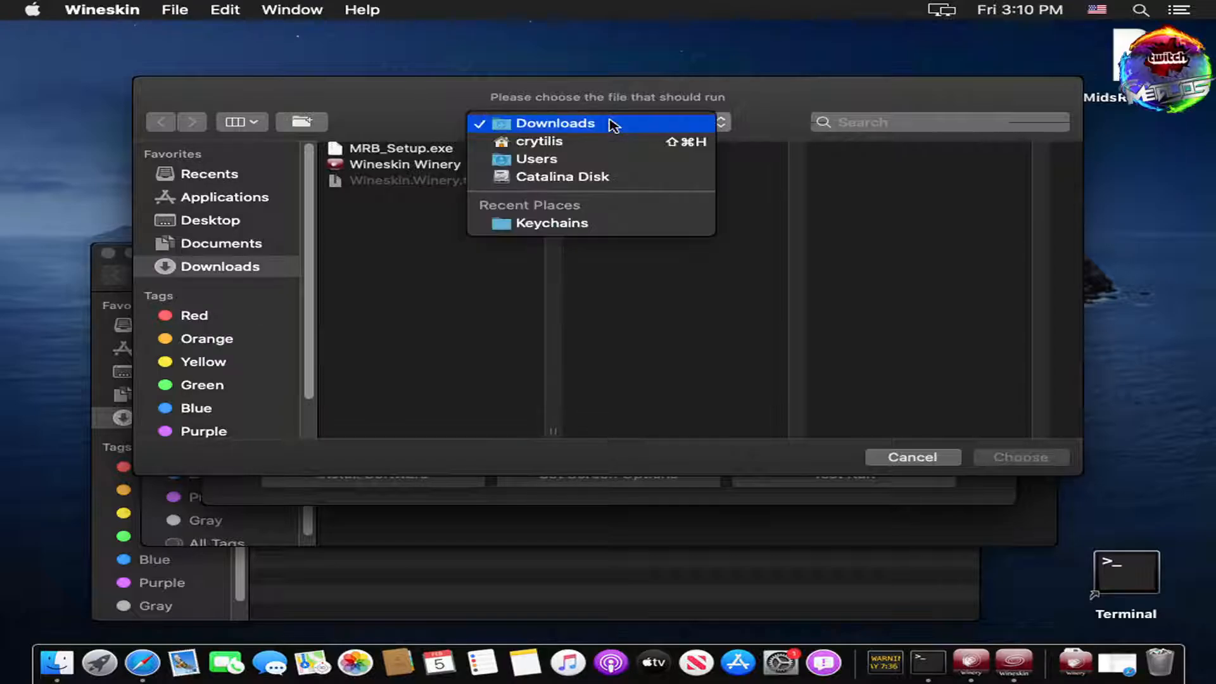
click(536, 160)
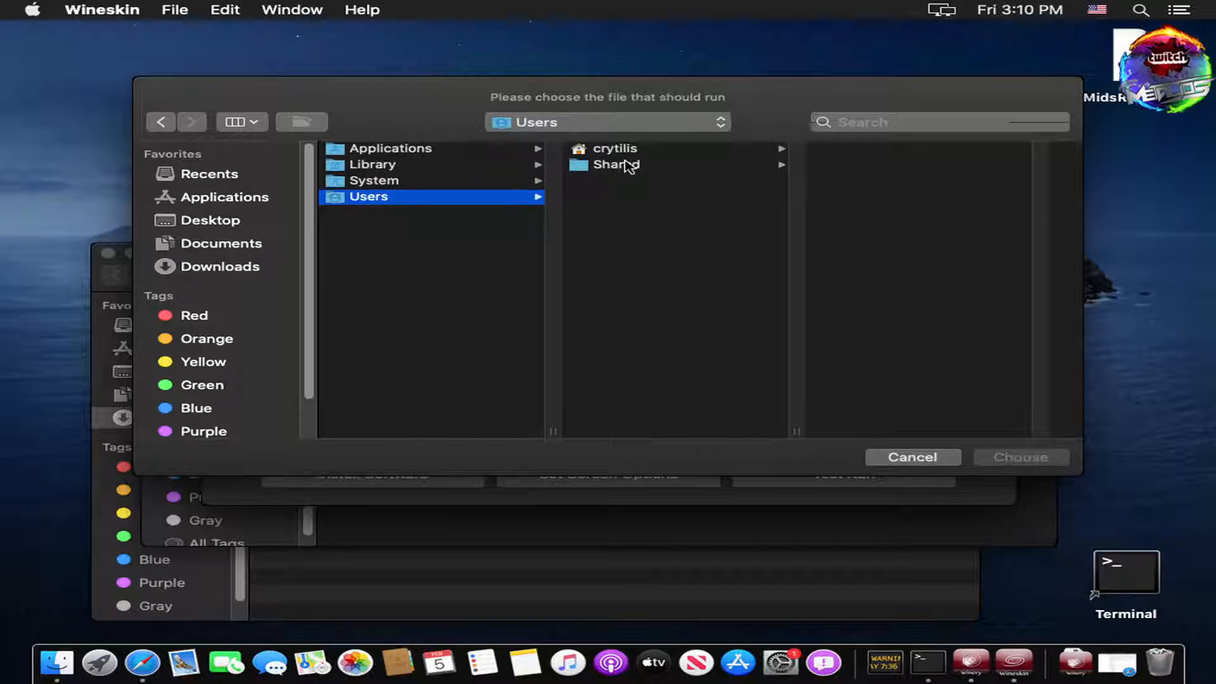
click(671, 153)
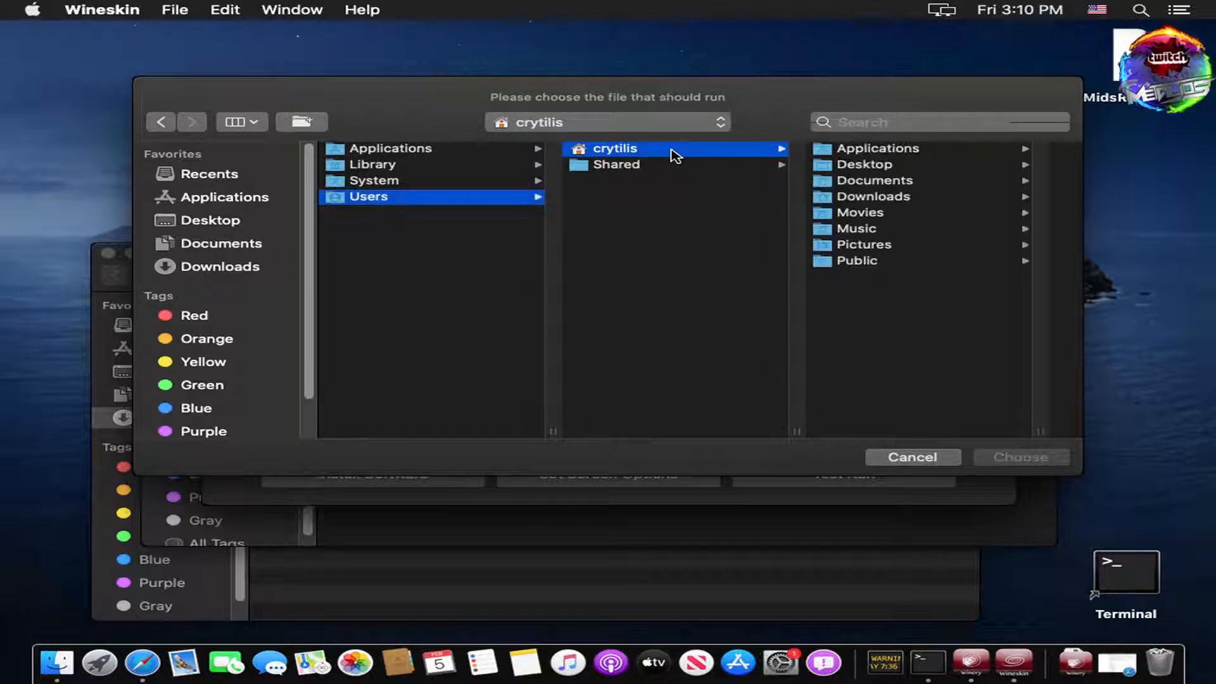
click(879, 151)
click(890, 154)
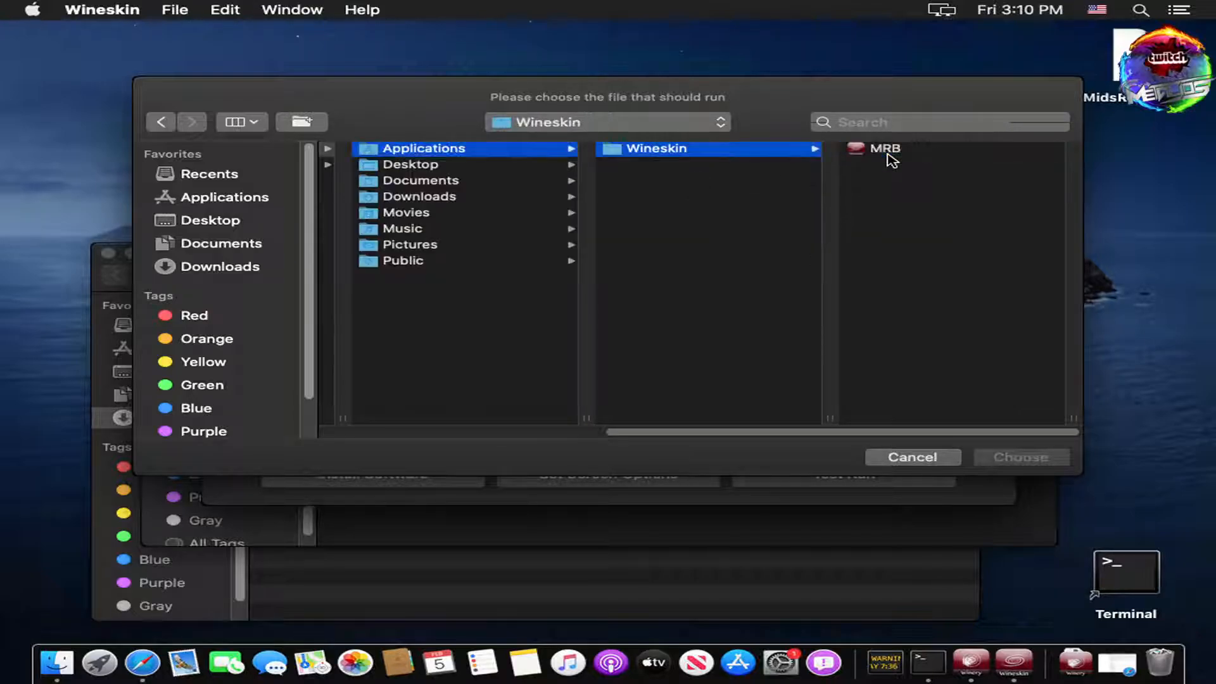
click(890, 154)
right_click(897, 147)
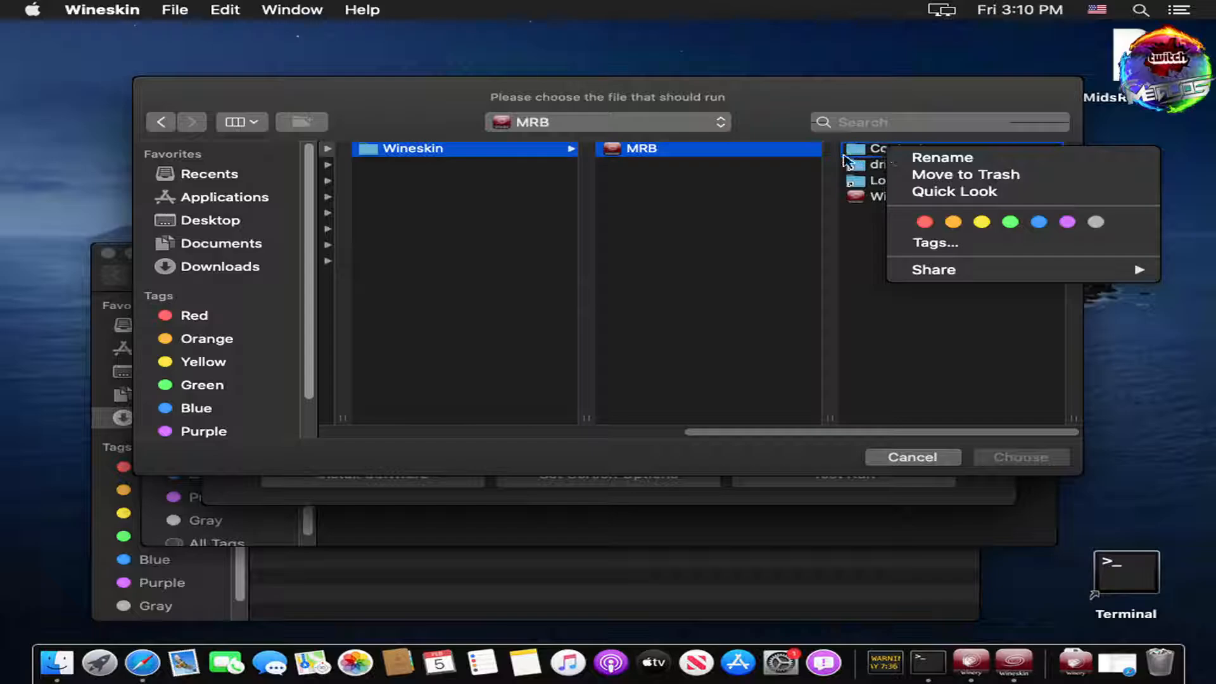
click(941, 95)
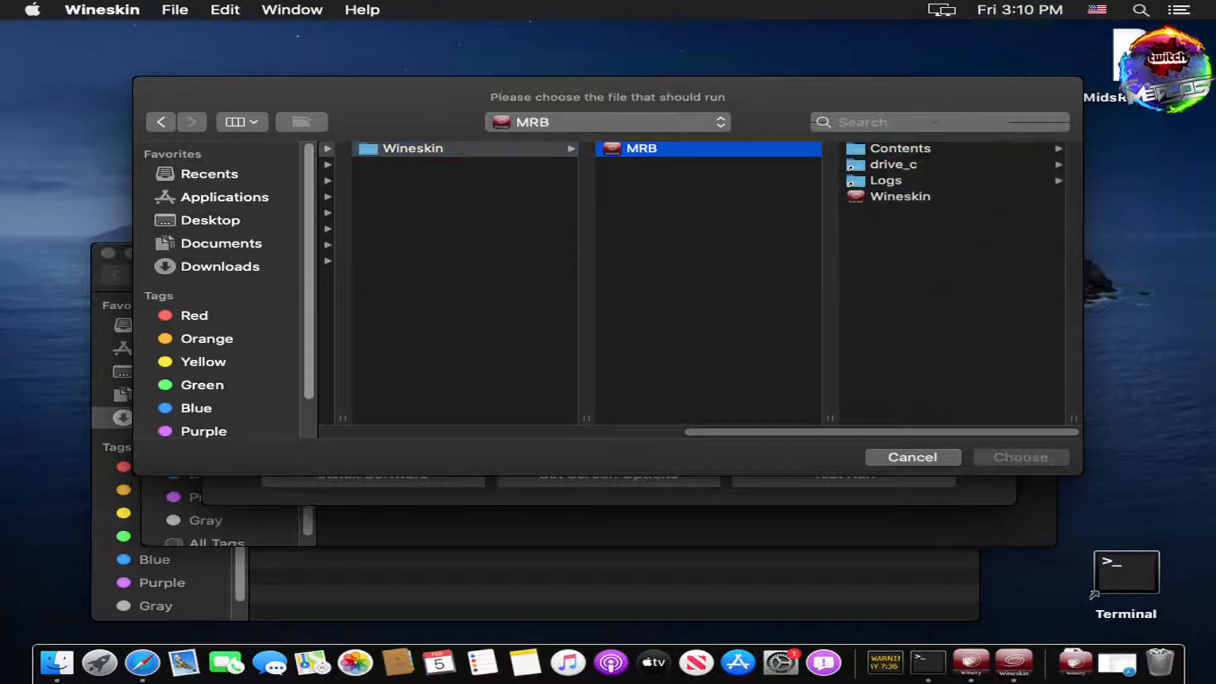
Step: Choose MidsReborn.exe from drive_c/users/crossover/Application Data/RebornTeam/Mids Reborn
click(893, 165)
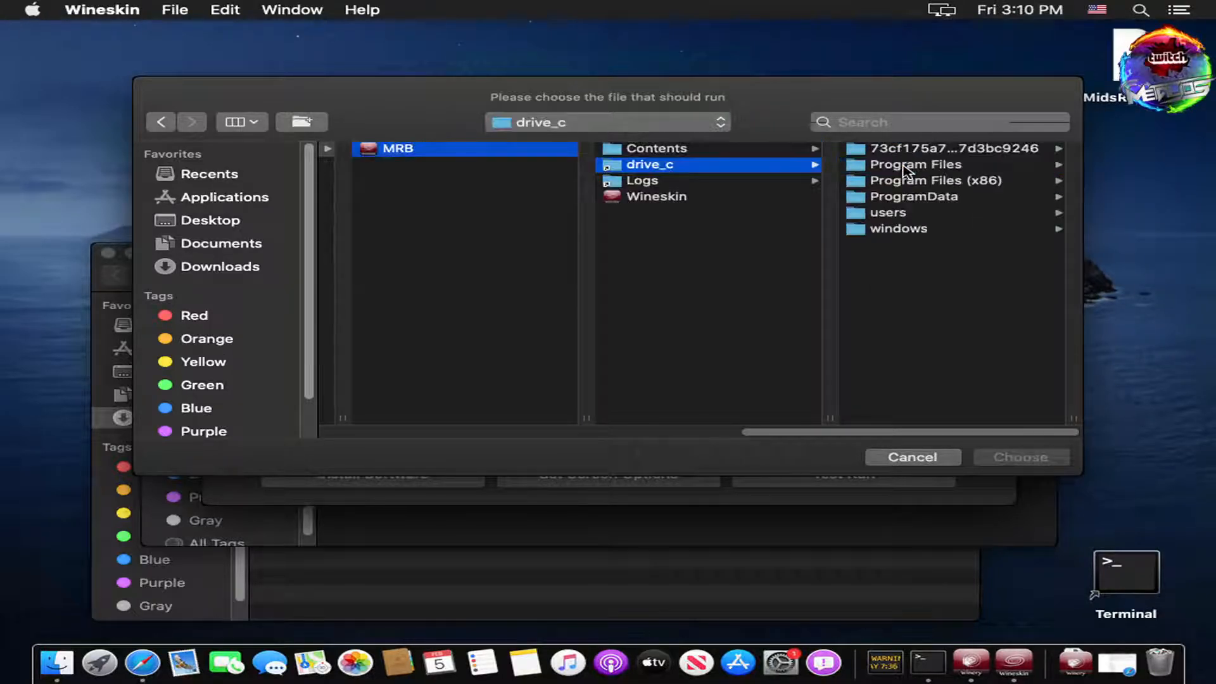
click(889, 213)
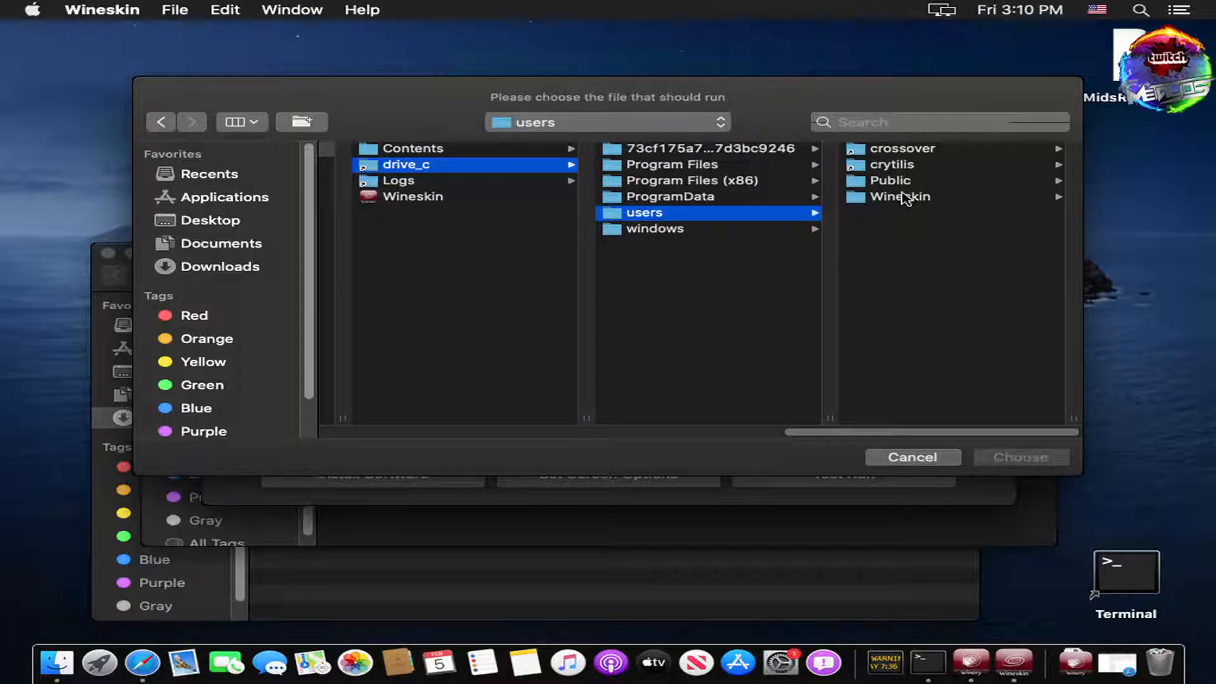
click(923, 151)
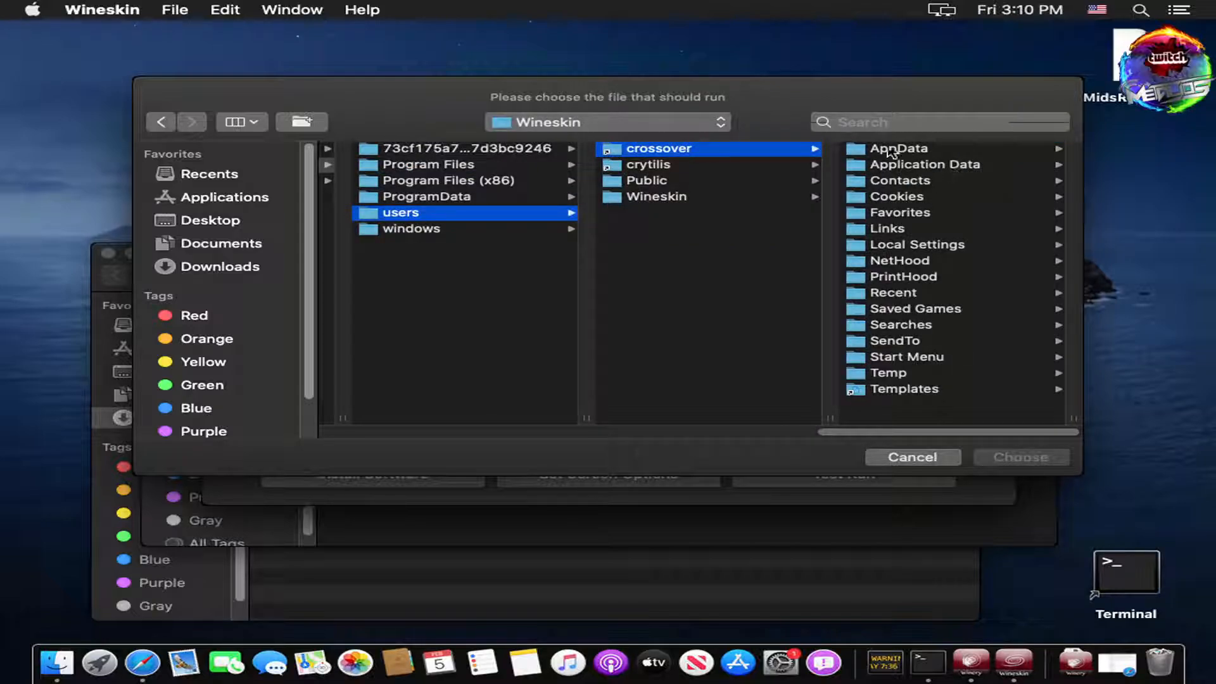
click(937, 165)
click(913, 167)
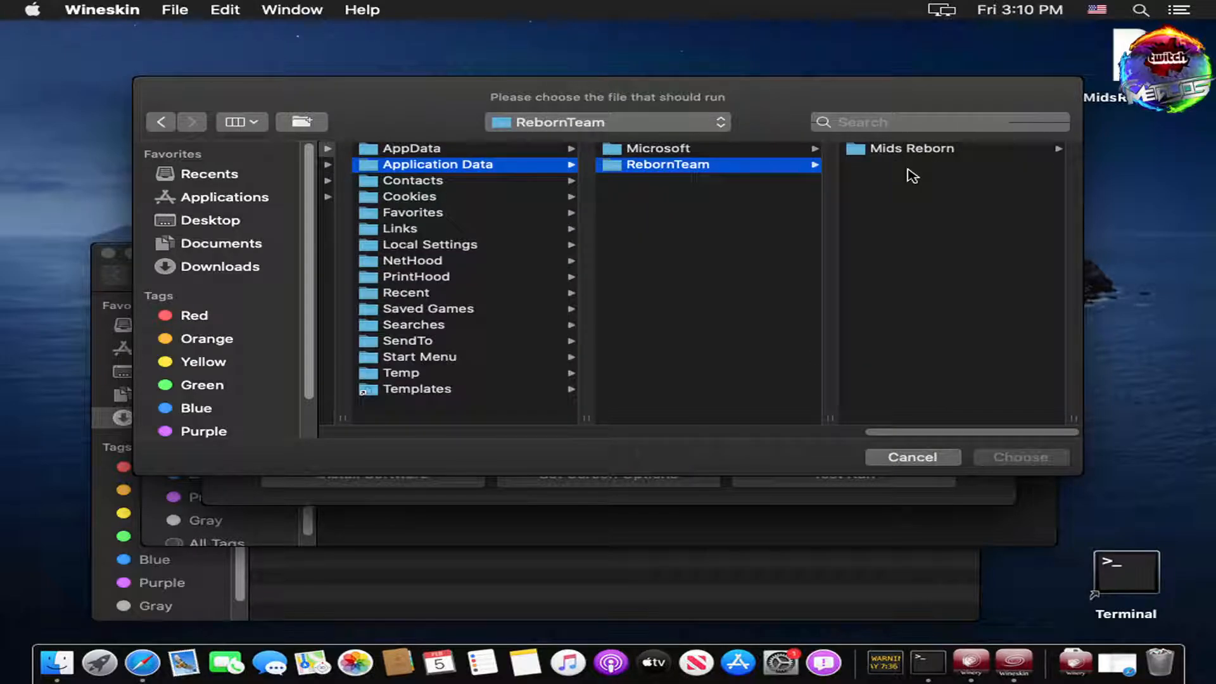
click(920, 152)
click(922, 246)
click(1018, 457)
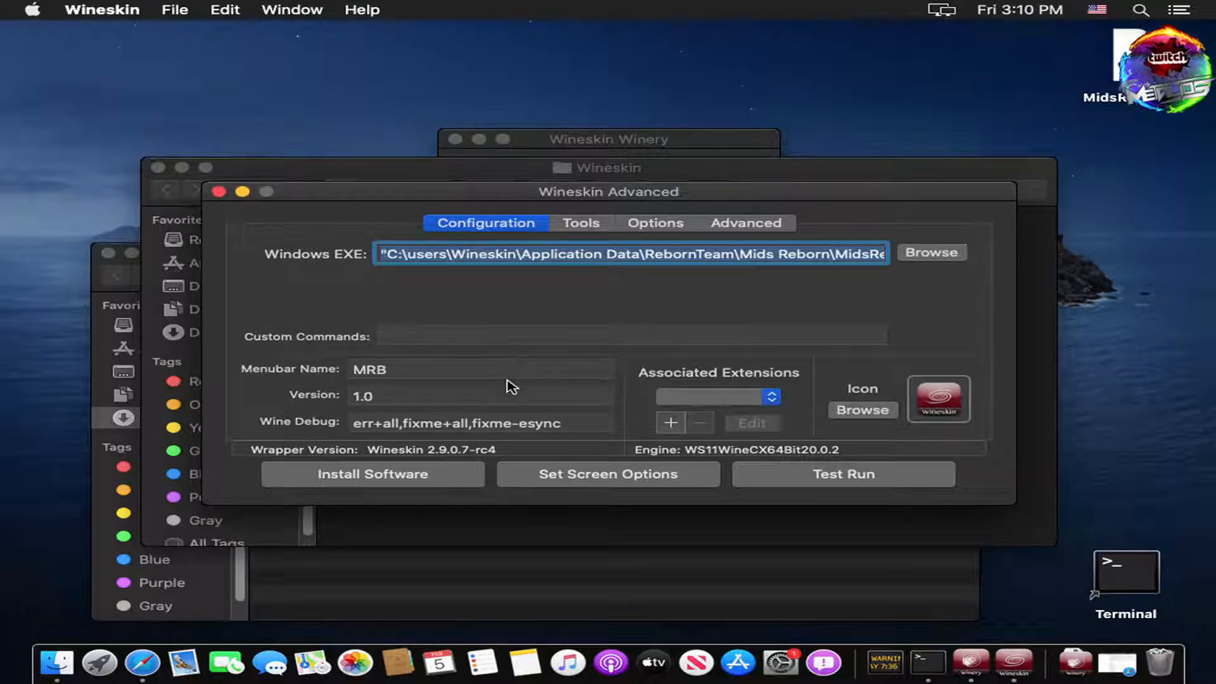
Step: Add mxd to MRB's Associated Extensions so it opens with MidsReborn.exe, then close Wineskin Advanced
click(379, 396)
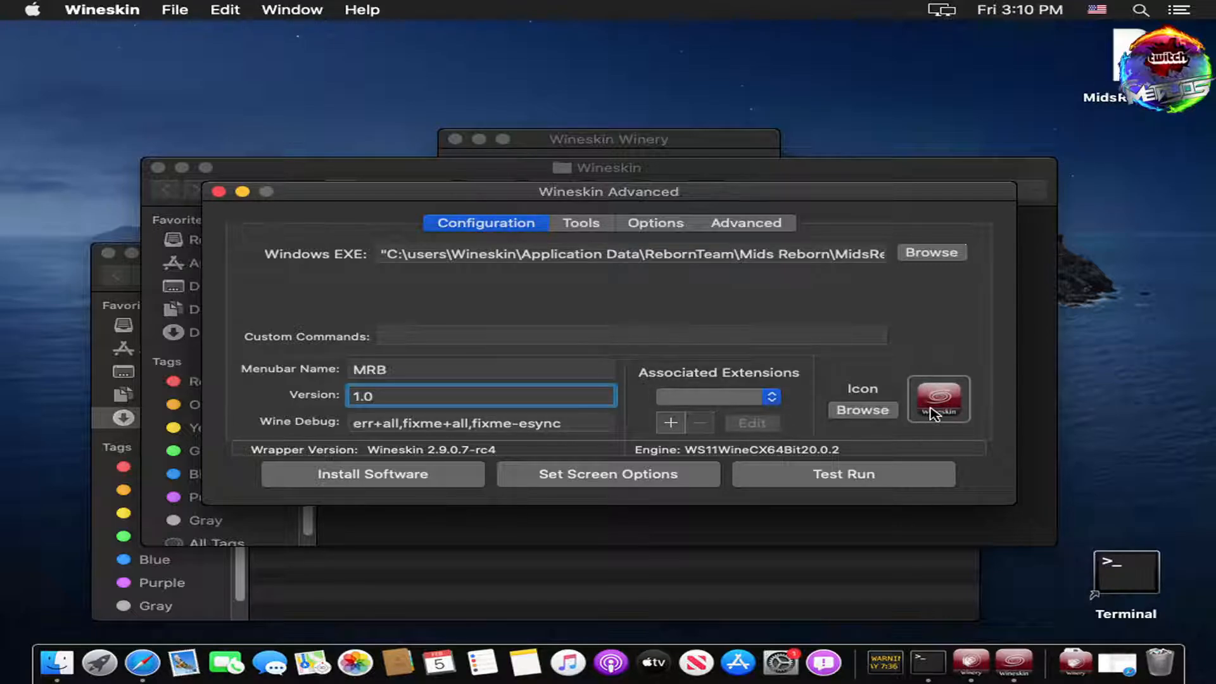
click(727, 398)
click(727, 398)
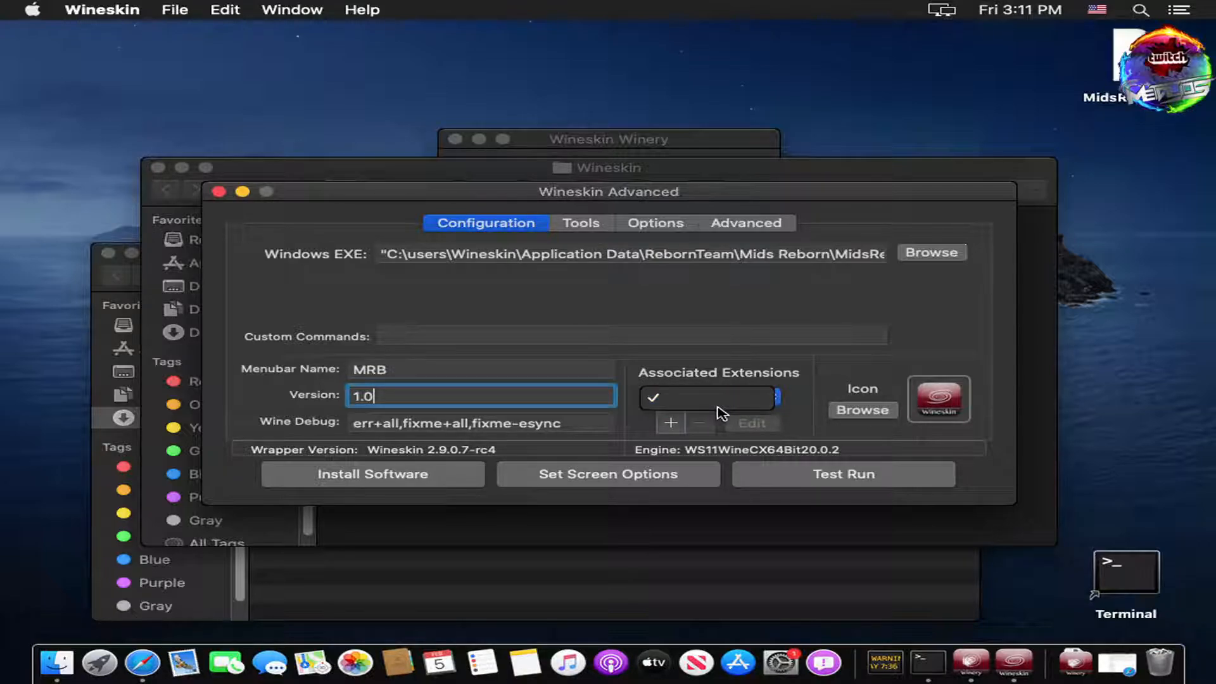
click(680, 419)
click(674, 420)
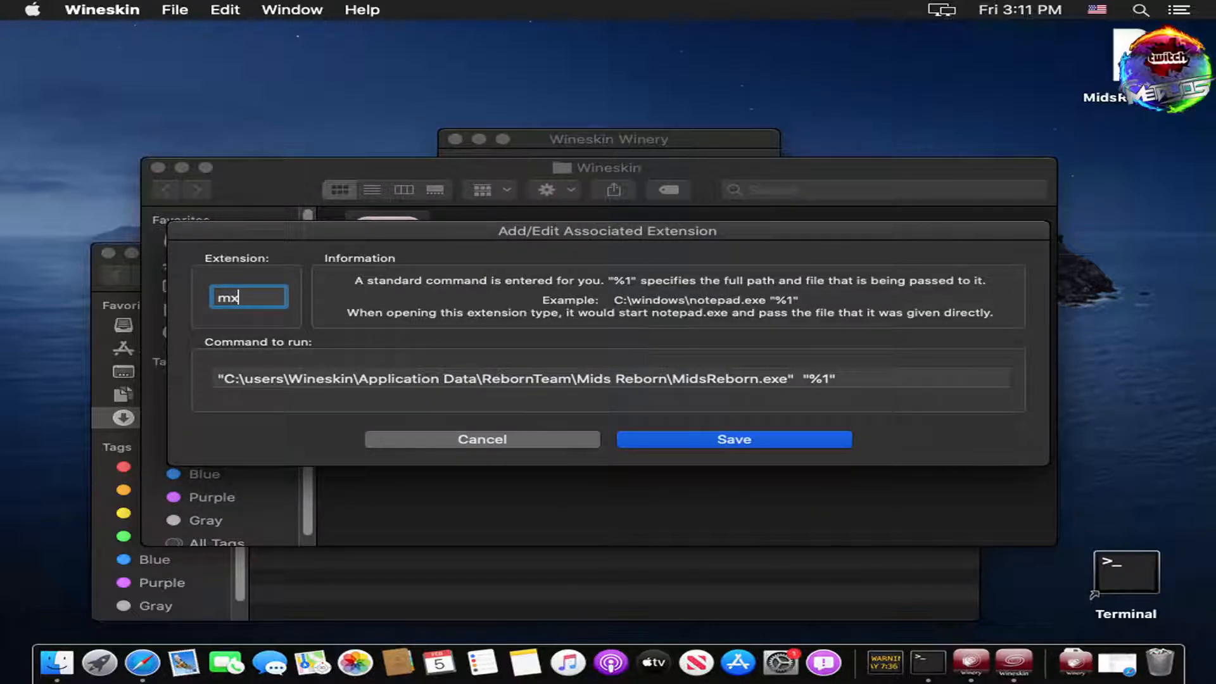
click(767, 446)
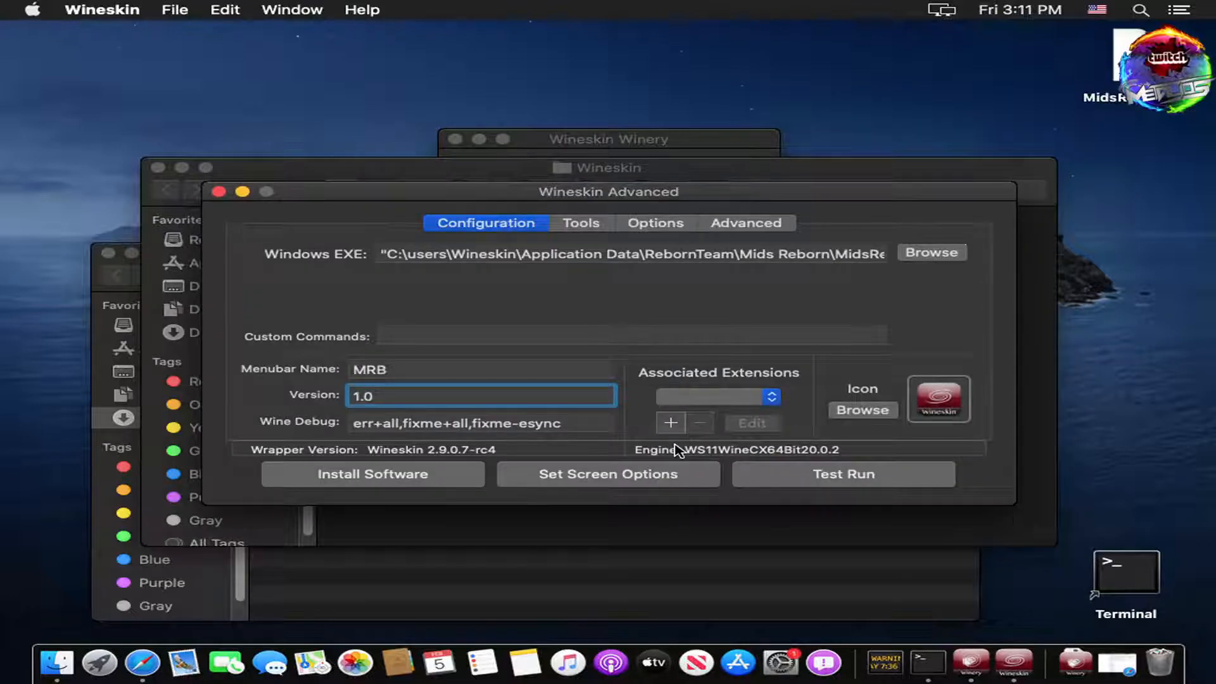
click(738, 391)
click(706, 415)
click(219, 191)
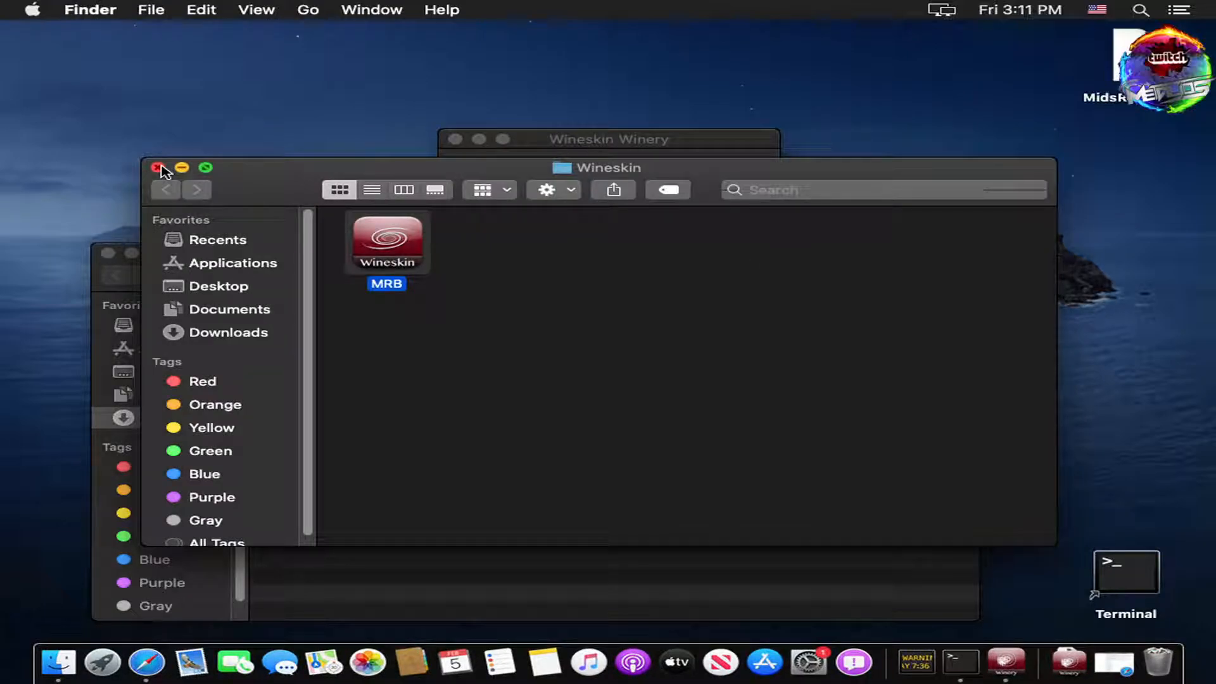
Step: Close the Wineskin folder window, try opening the MidsReborn.lnk desktop shortcut, and cancel the application chooser
click(157, 168)
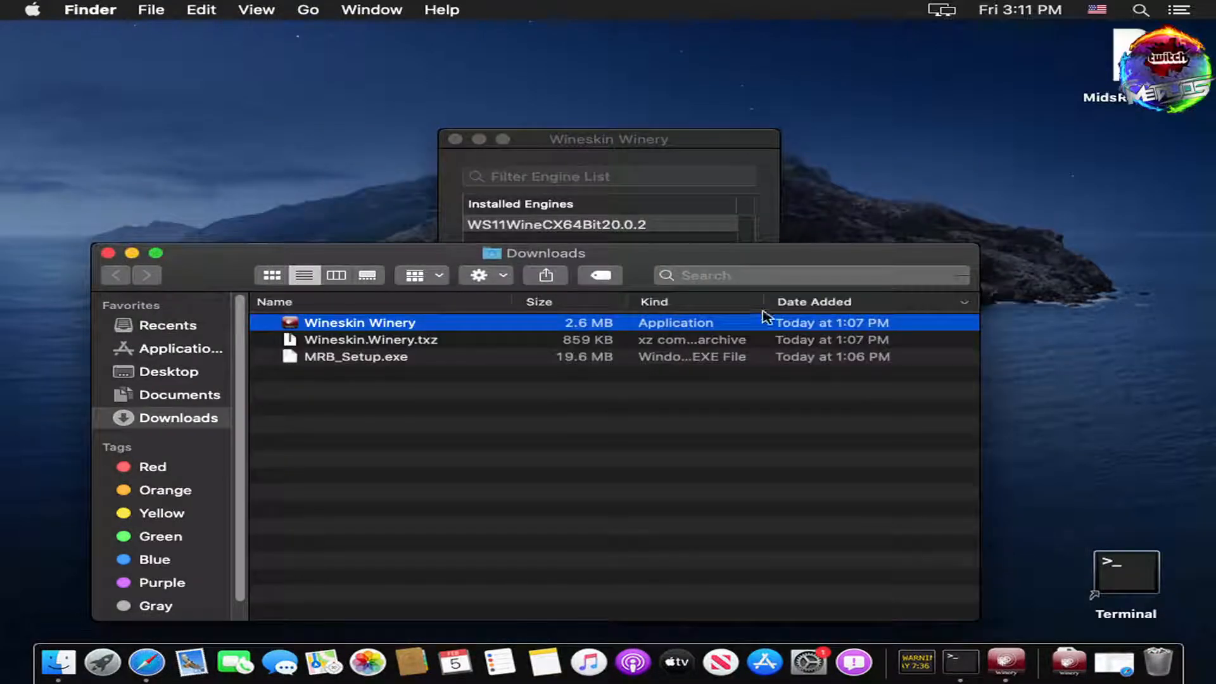
click(1138, 65)
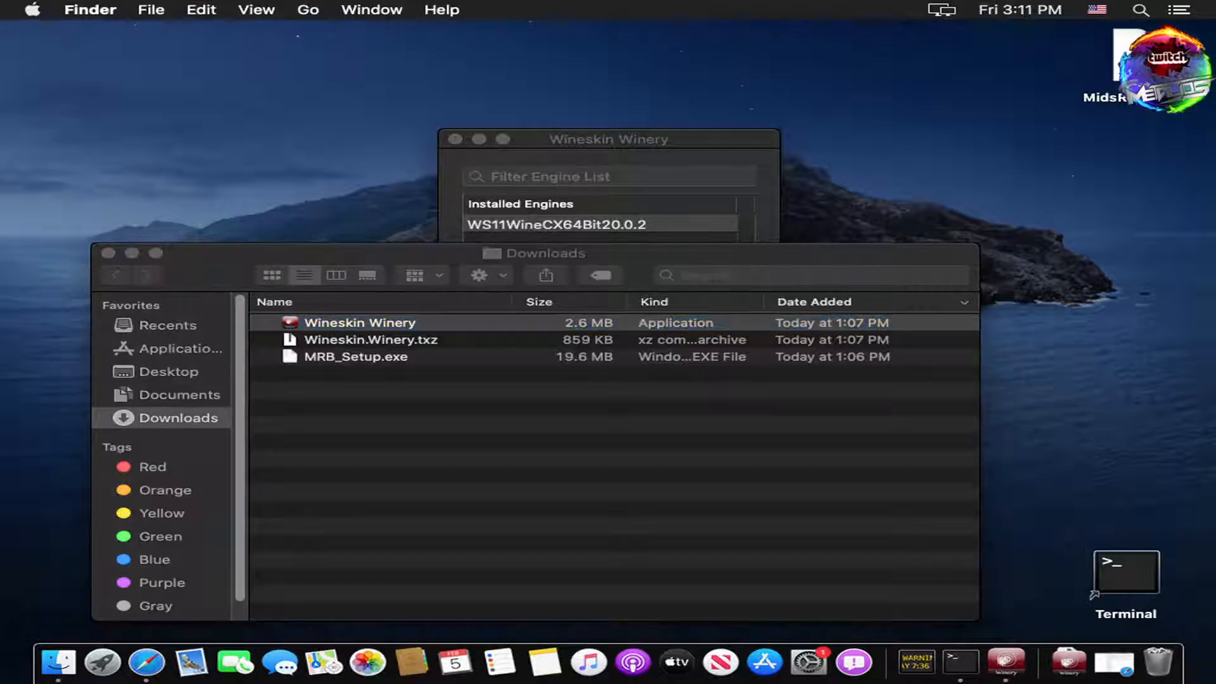
double_click(1138, 65)
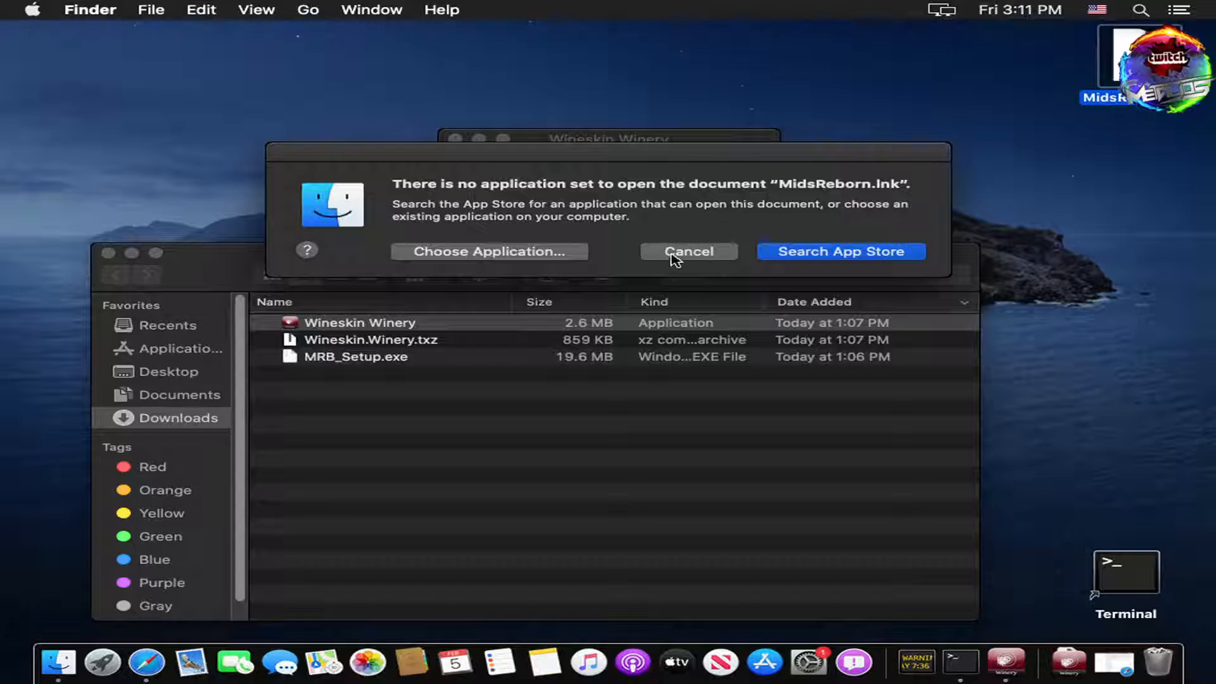
click(544, 252)
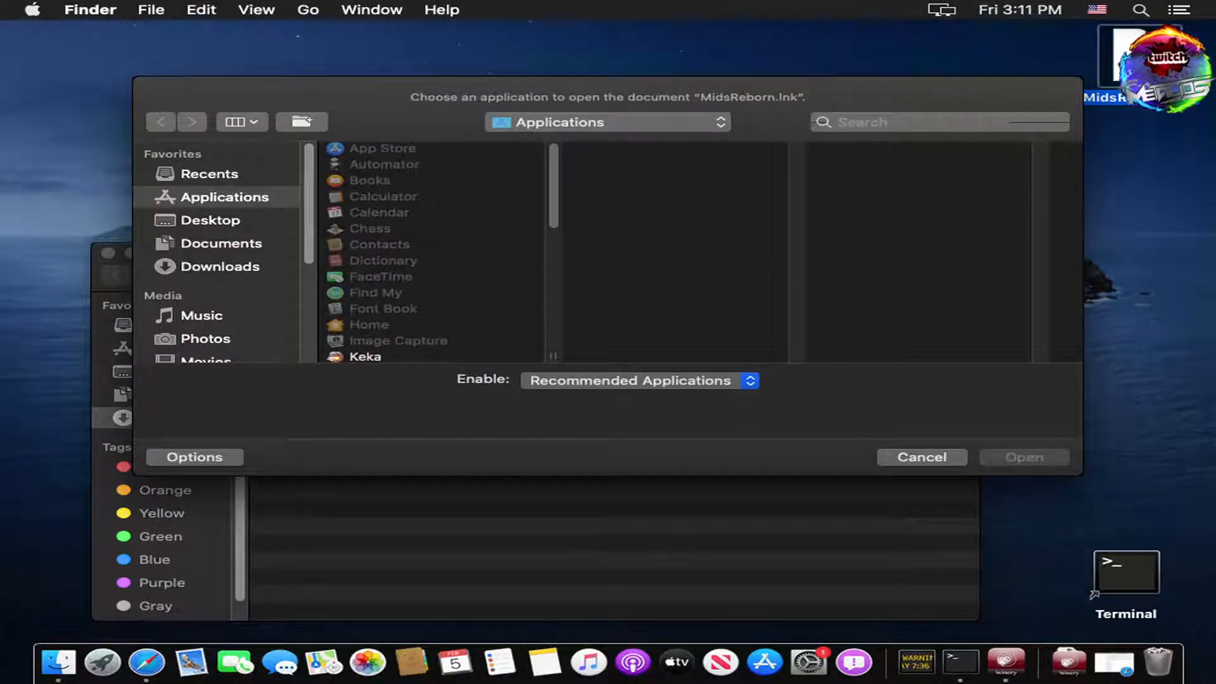
click(931, 460)
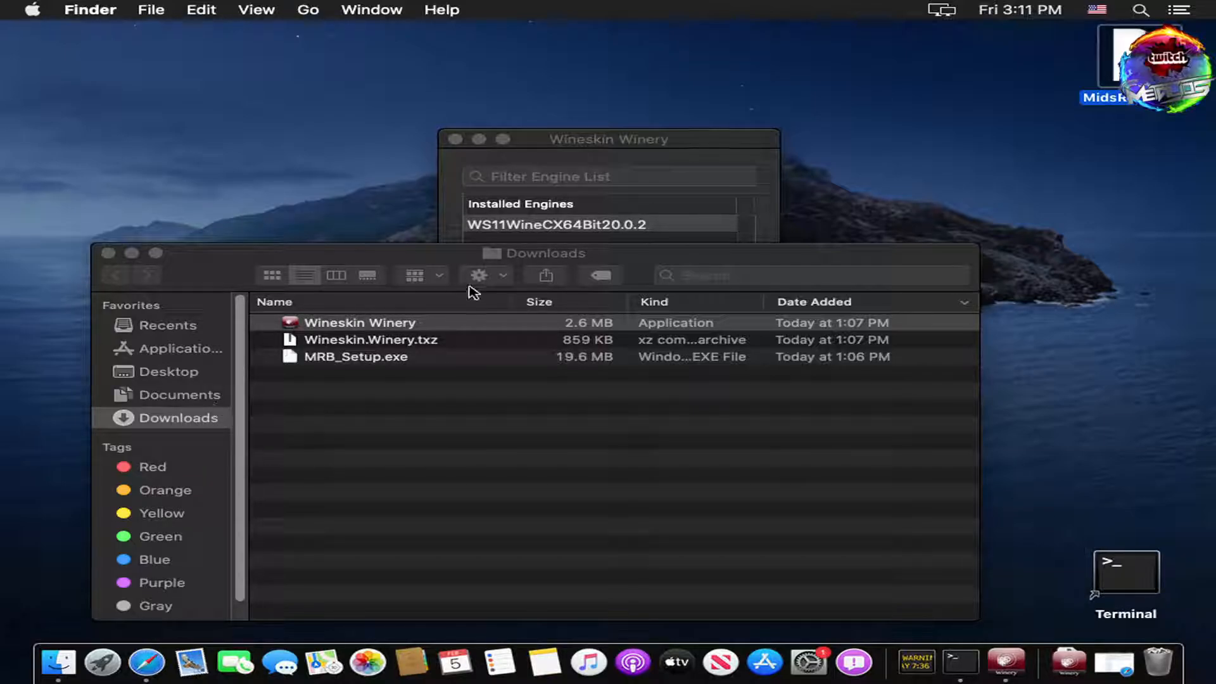
Step: Move from Downloads up to the Users folder and select the 2.21 GB MRB wrapper
click(510, 255)
super+click(492, 262)
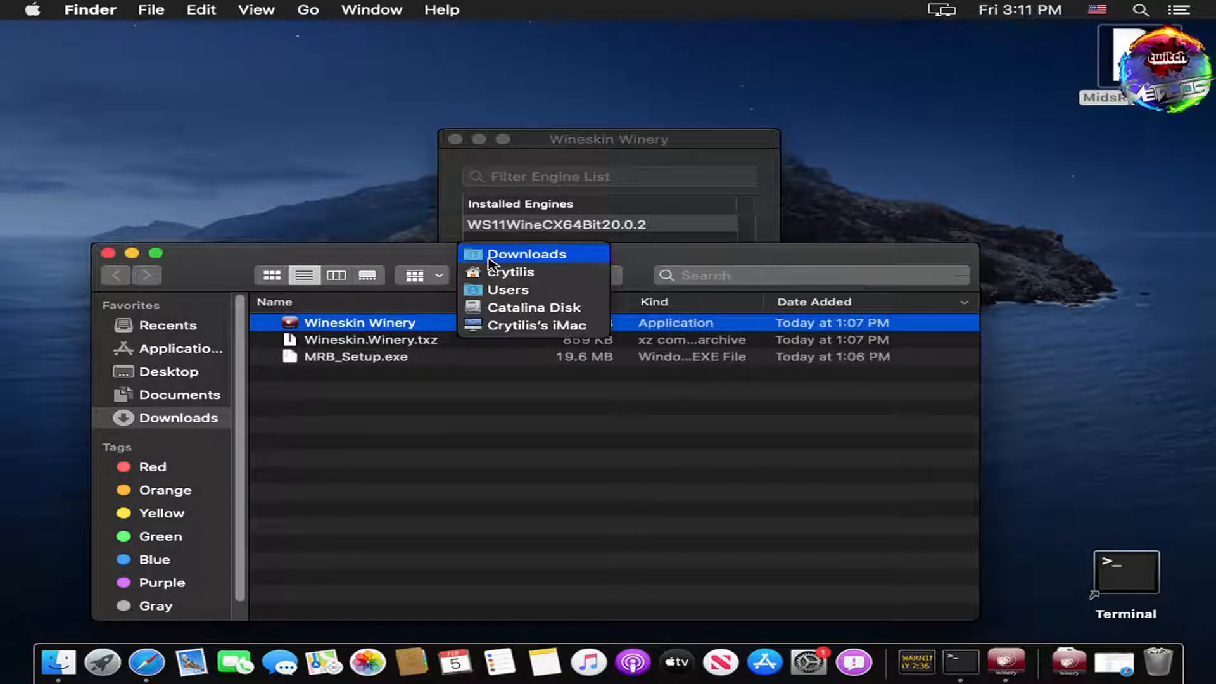
click(508, 290)
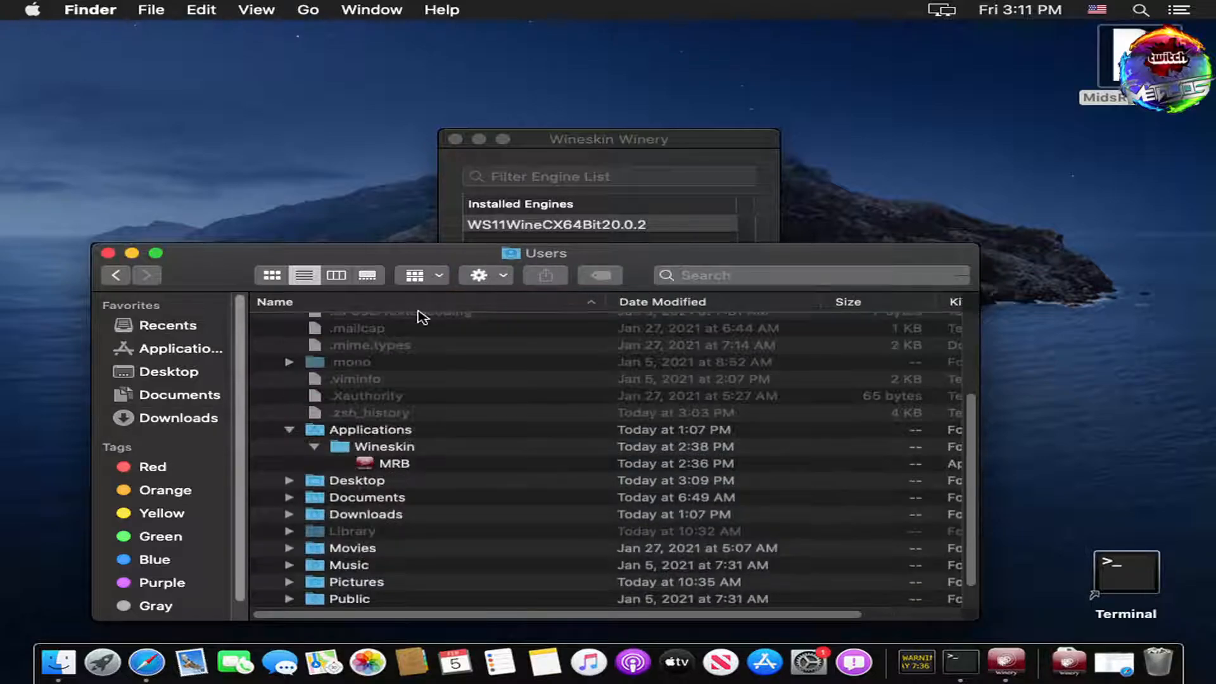
click(402, 466)
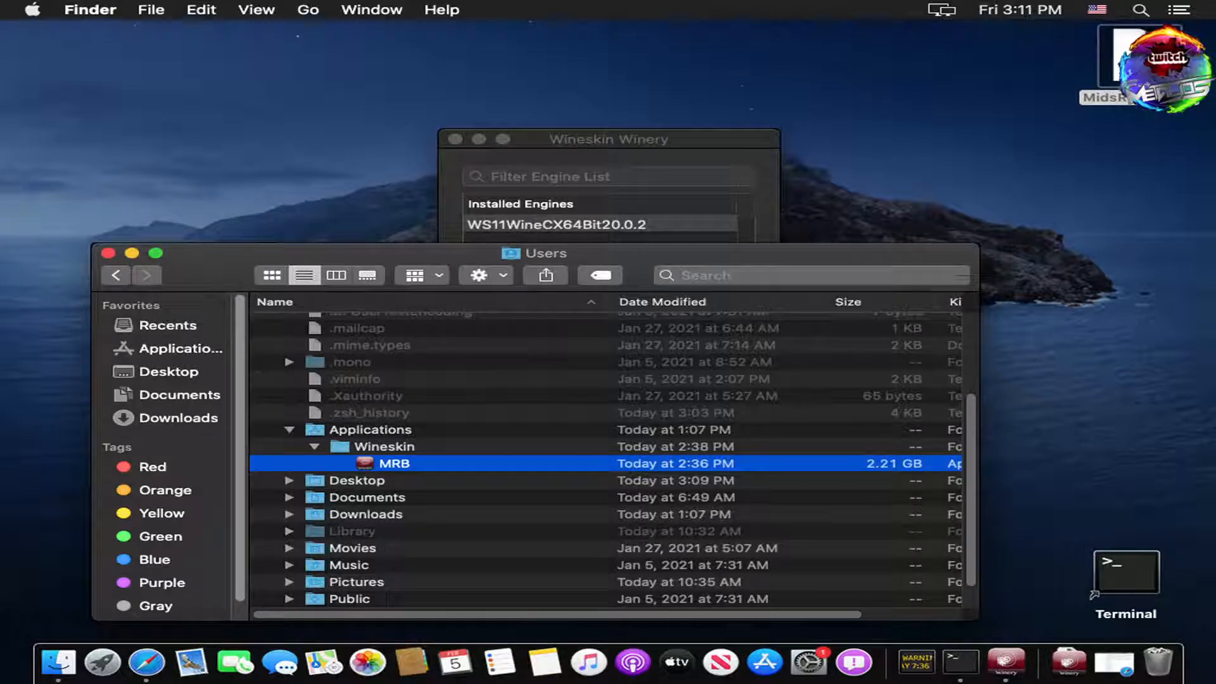
Step: Move the MidsReborn.lnk desktop shortcut to the Trash and dismiss MRB's context menu
right_click(1130, 82)
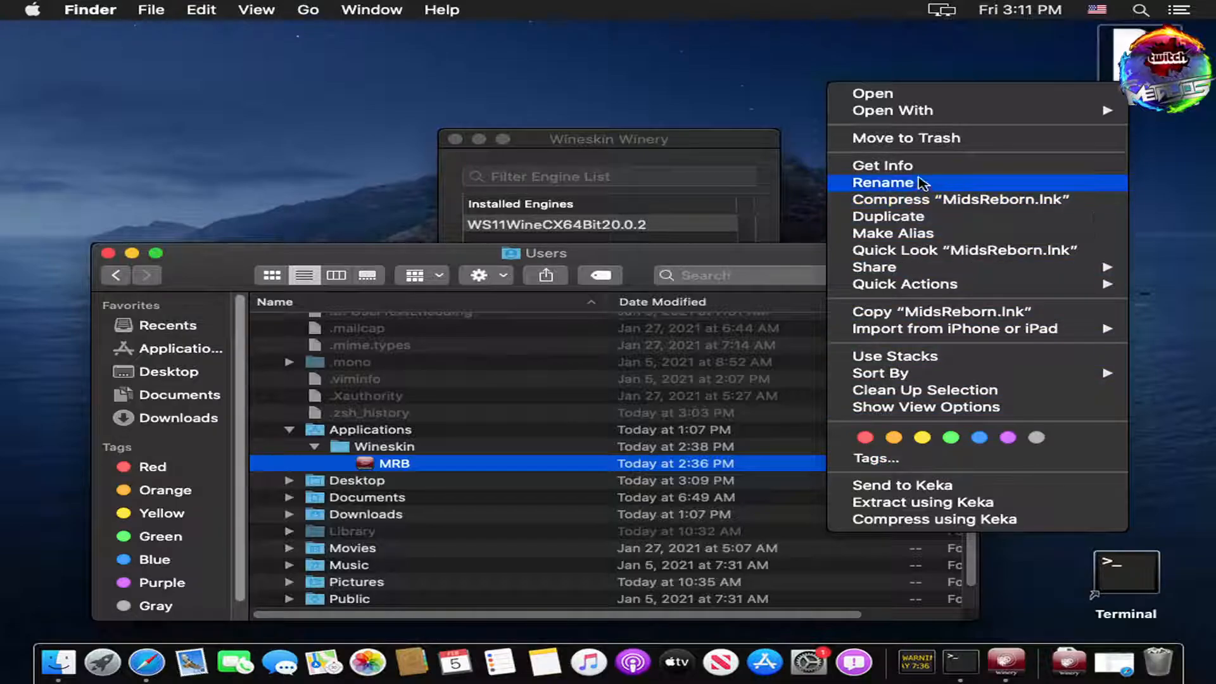
click(940, 137)
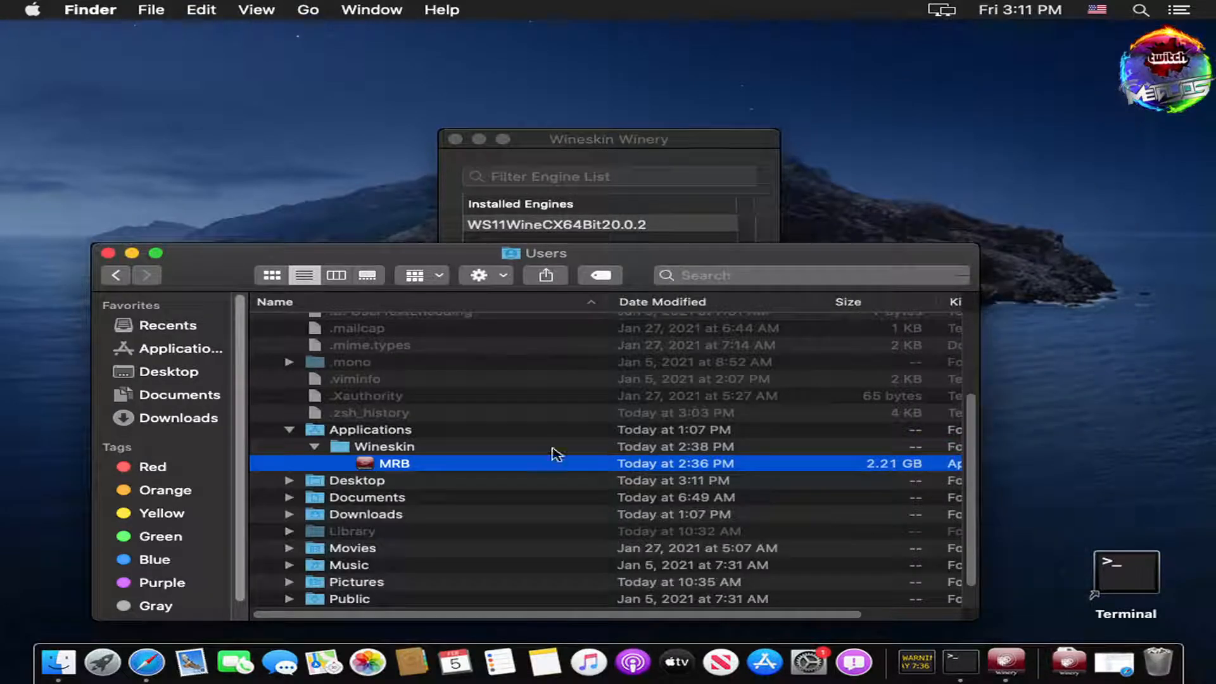
right_click(366, 469)
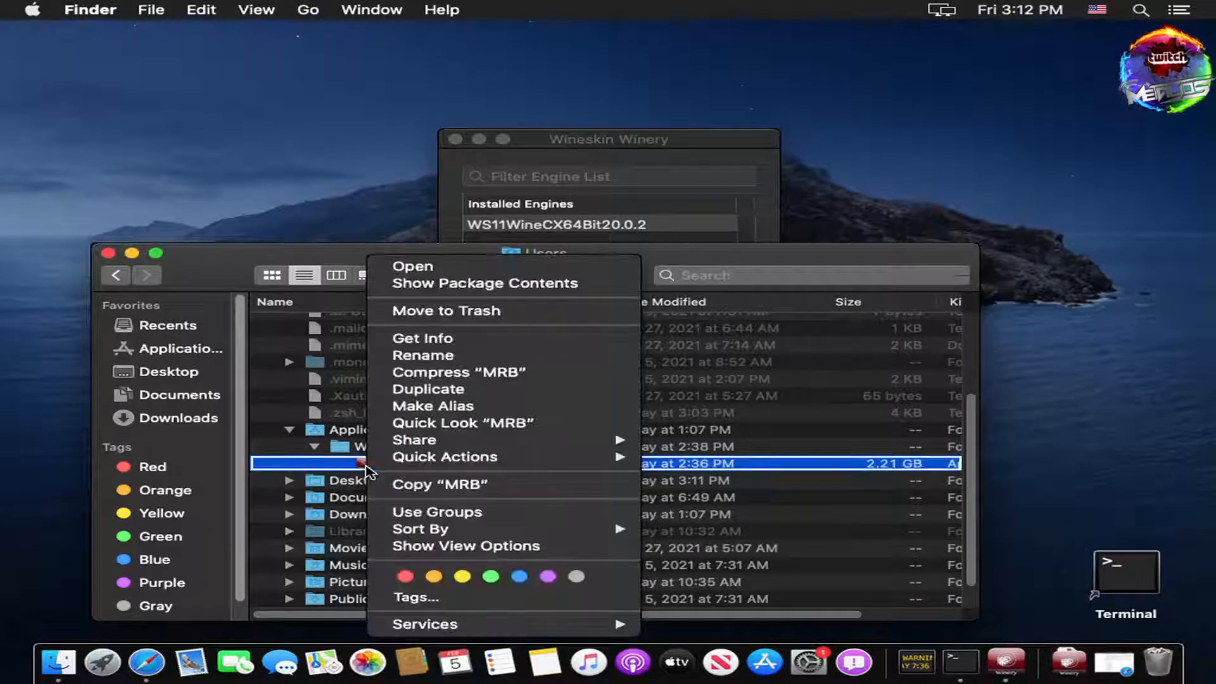
mouse_move(445, 462)
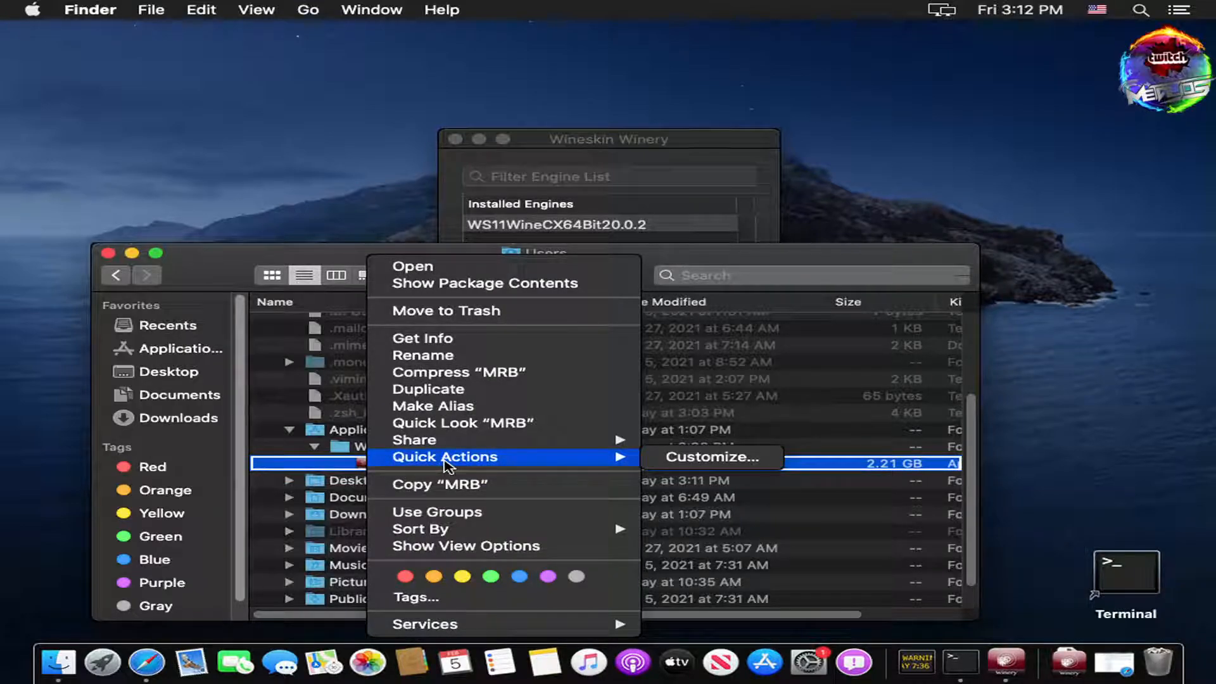
click(356, 465)
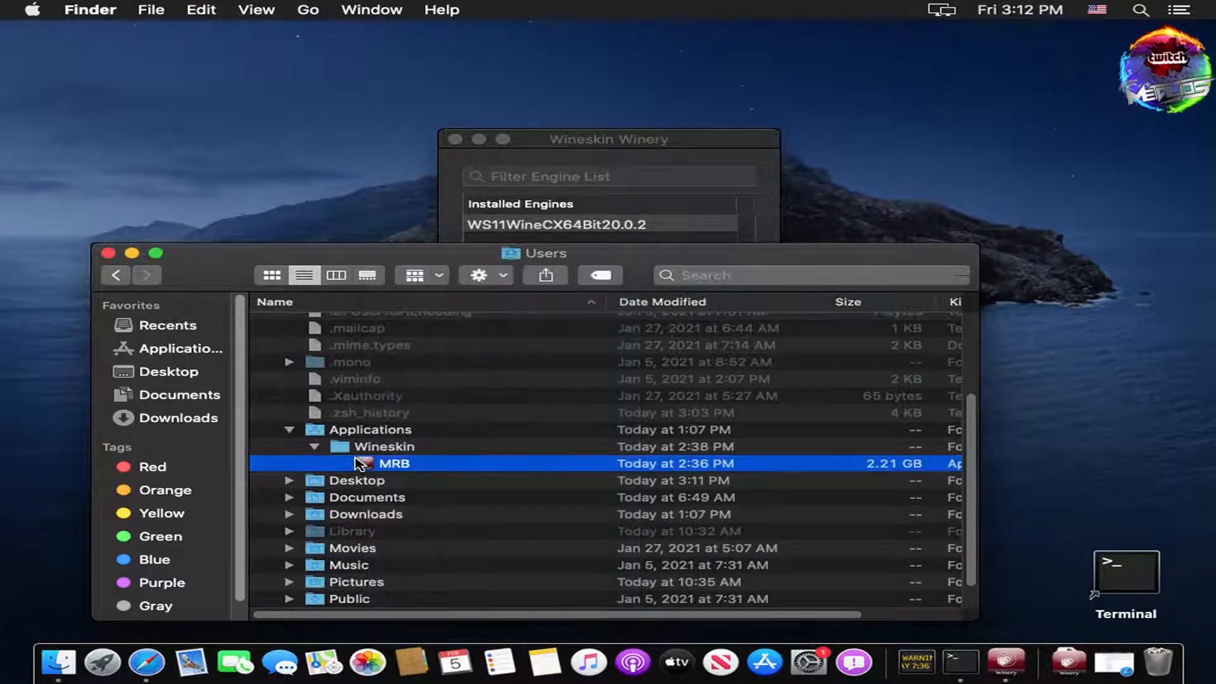
Step: Drag MRB onto the desktop, launch it, and allow it Desktop-folder access, returning to Wineskin Winery
drag(398, 454, 1026, 98)
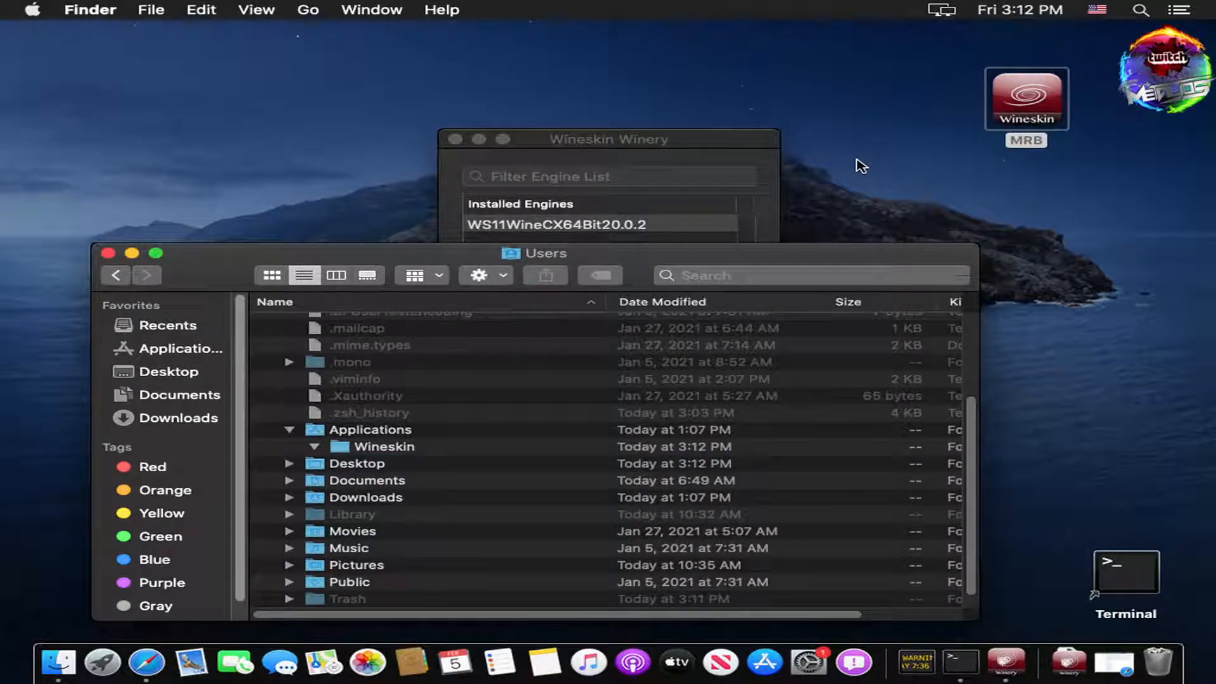
double_click(1048, 104)
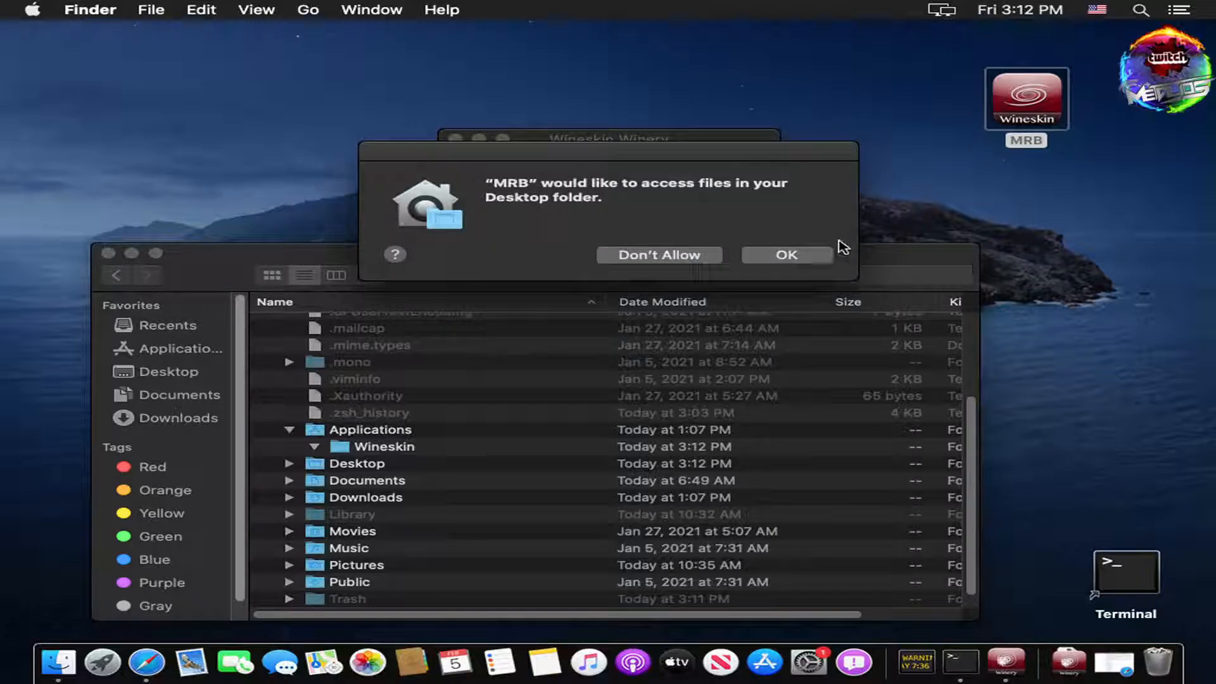
click(786, 256)
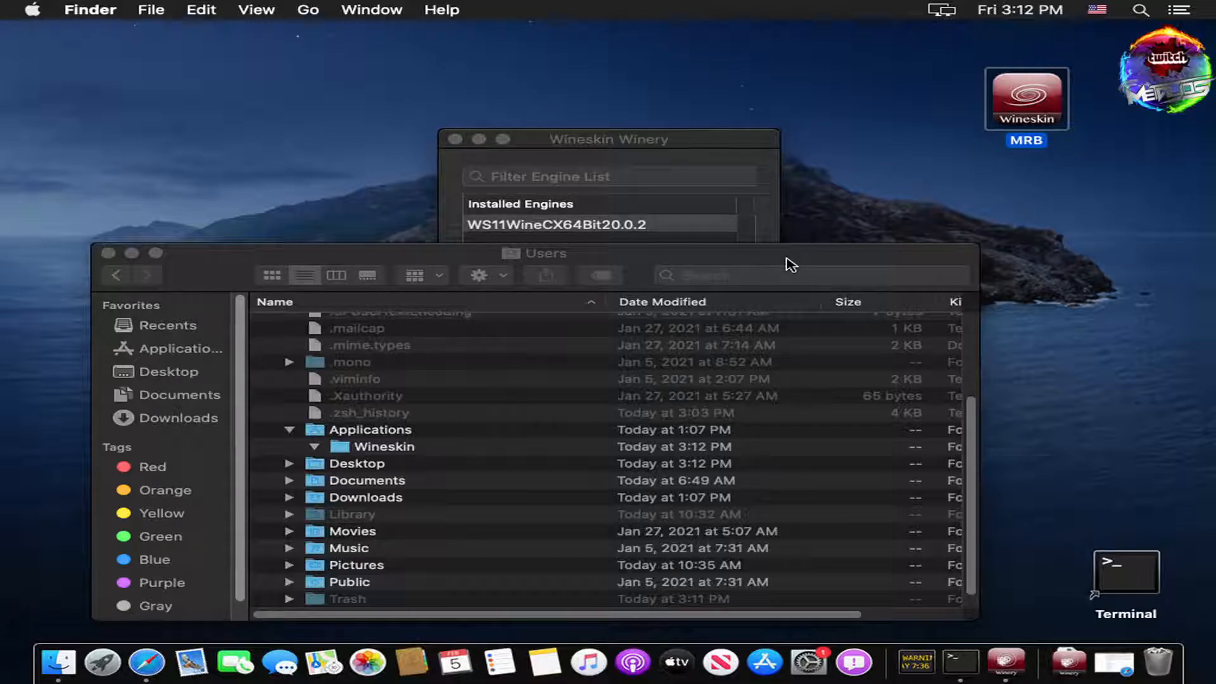
click(320, 456)
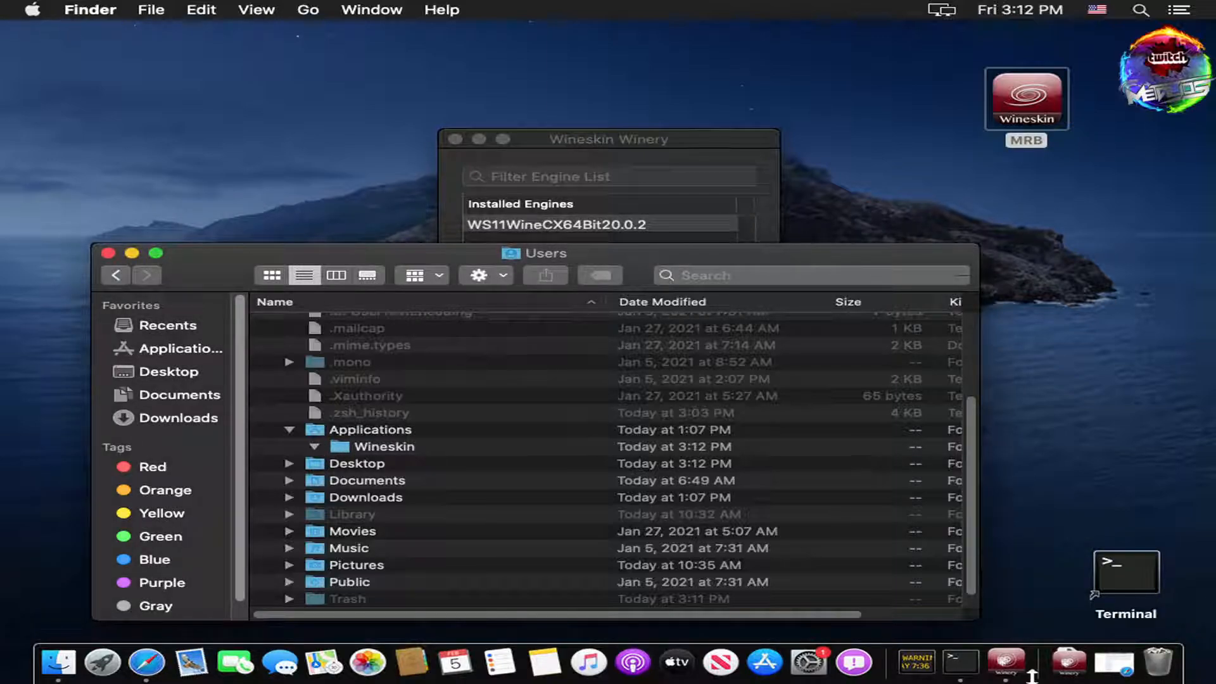
click(666, 145)
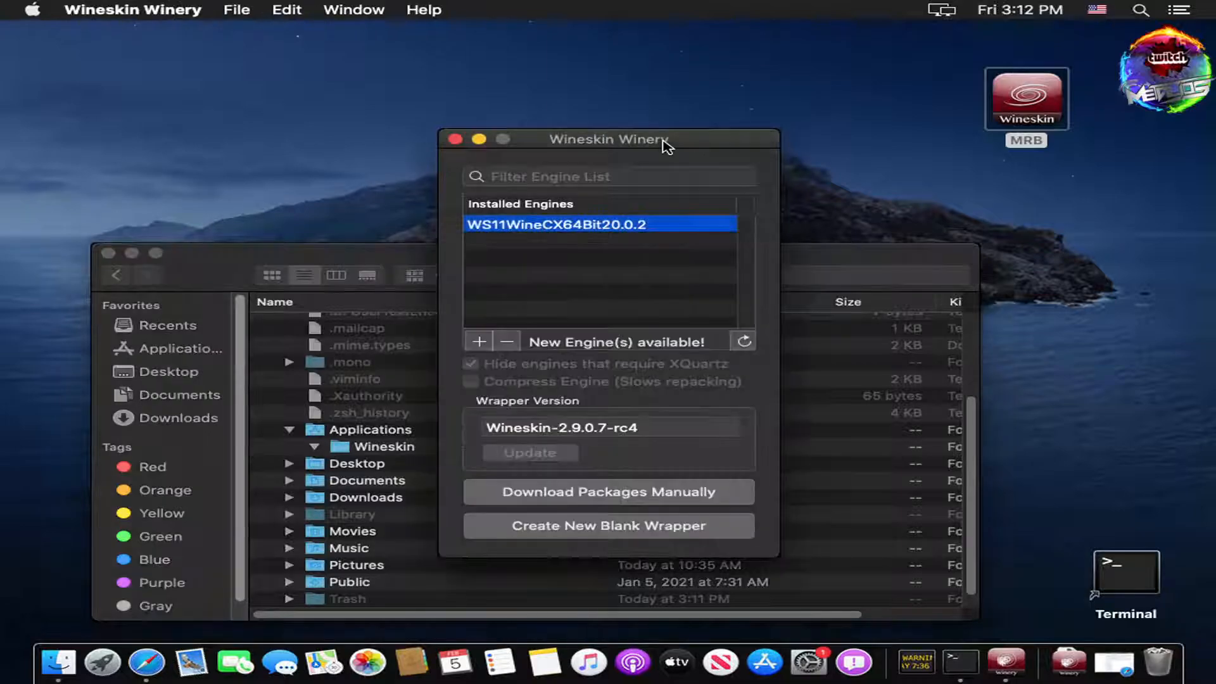
Step: Close Winery, return MRB to the Wineskin folder, and dismiss the Compare.mhd error and .NET exception by quitting
click(456, 140)
drag(1027, 97, 413, 450)
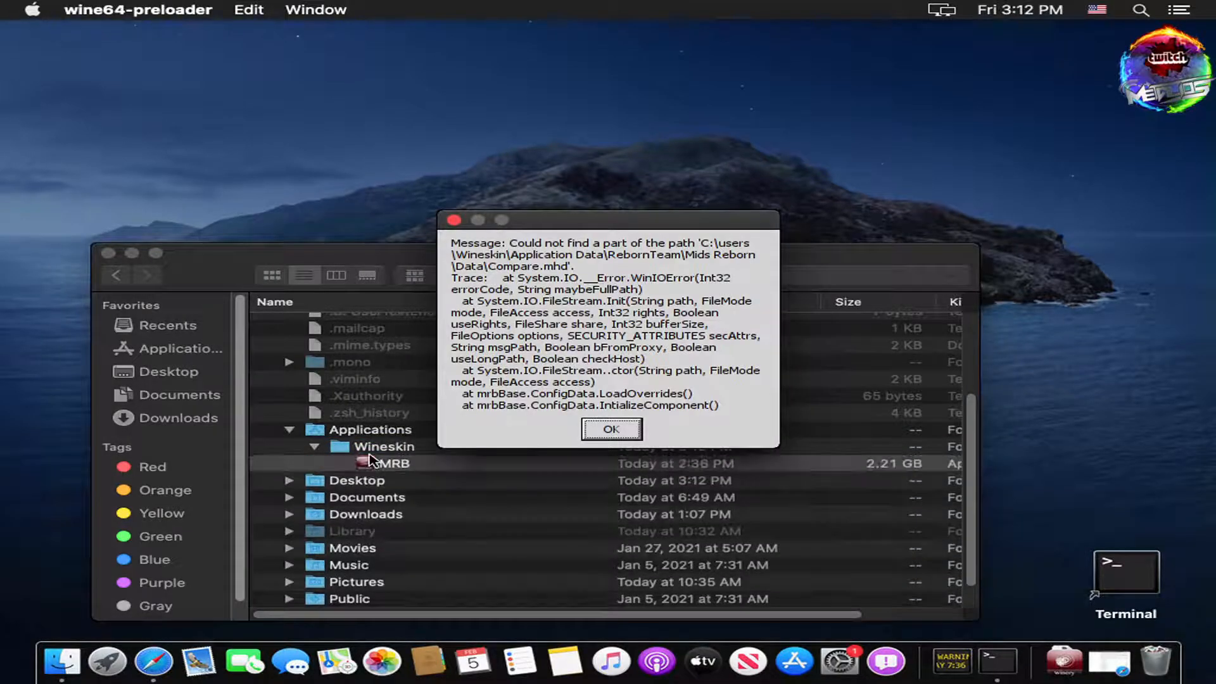
click(612, 429)
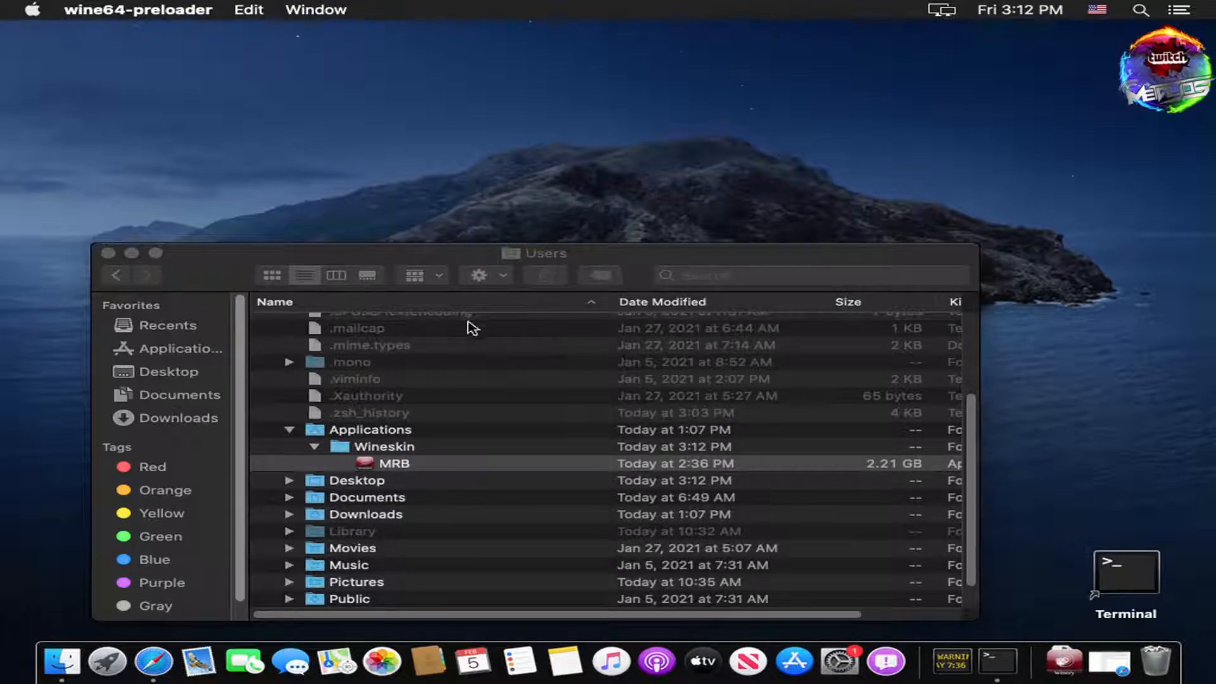
click(804, 374)
click(425, 467)
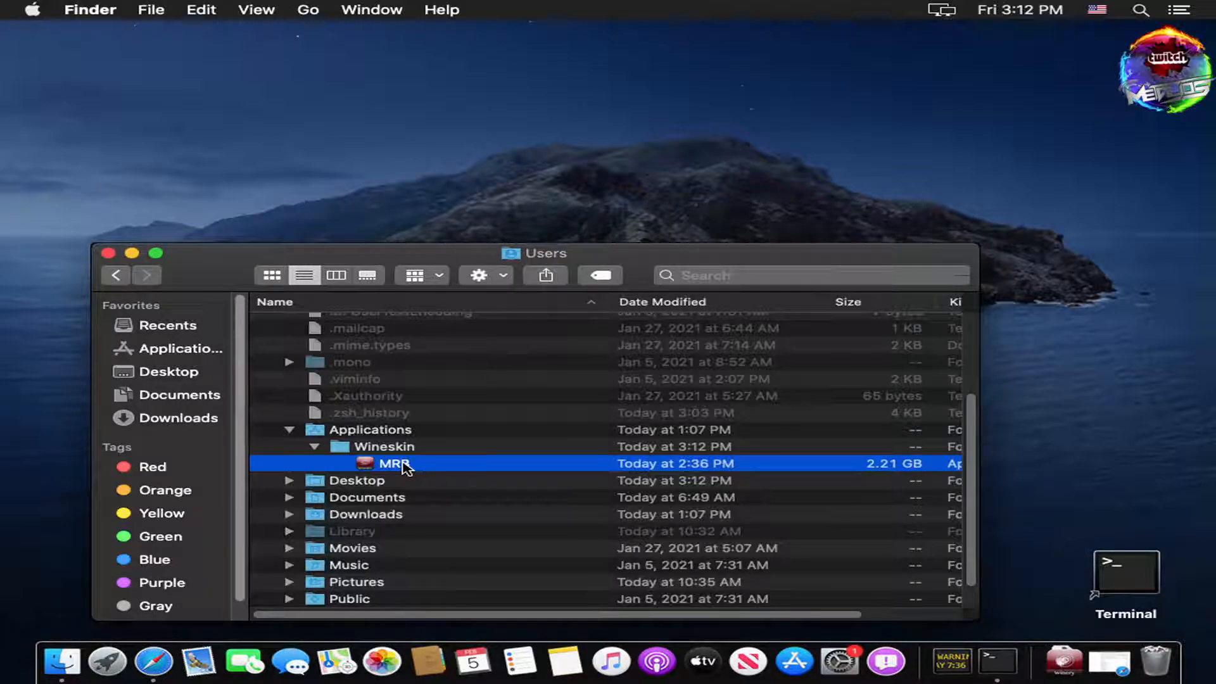
Step: Launch MRB, dismiss the dosdevices warning, and launch MRB a second time
double_click(371, 470)
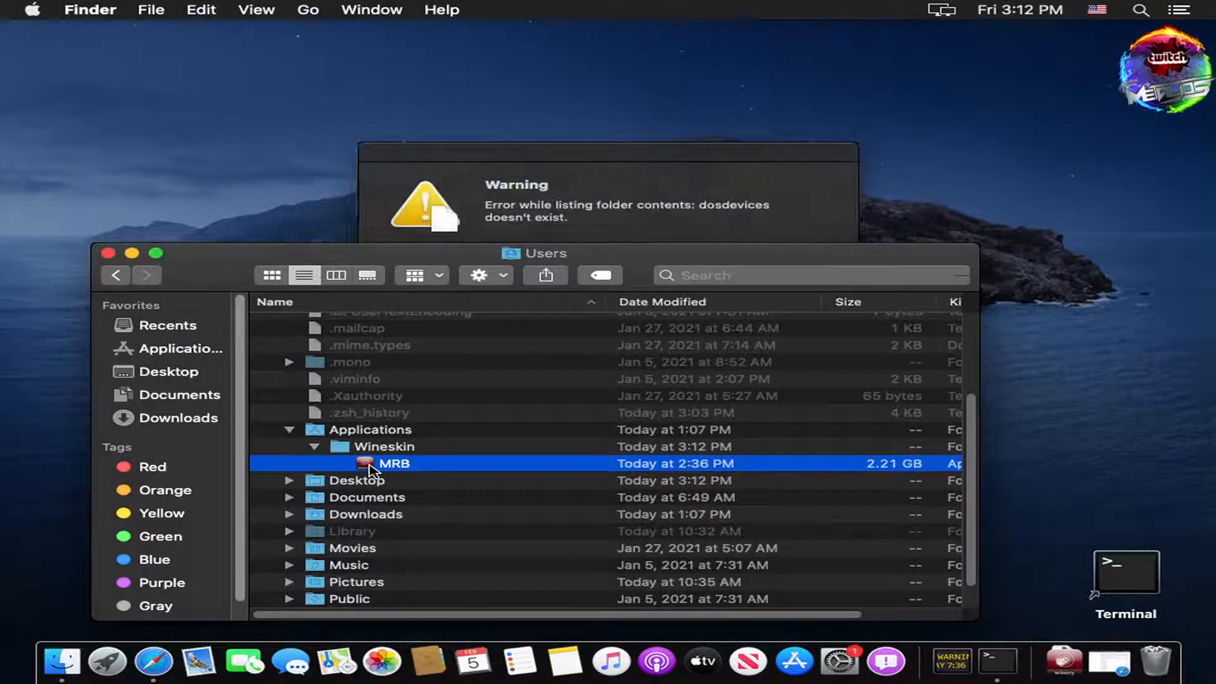
click(735, 182)
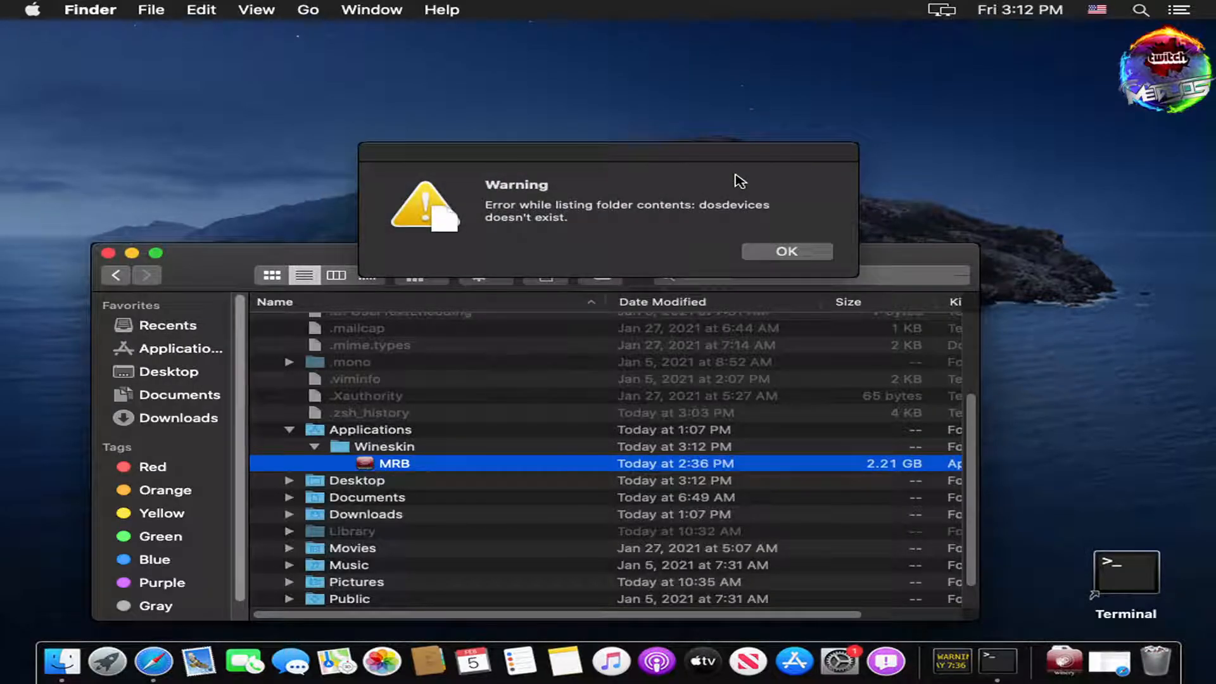
click(779, 249)
double_click(375, 463)
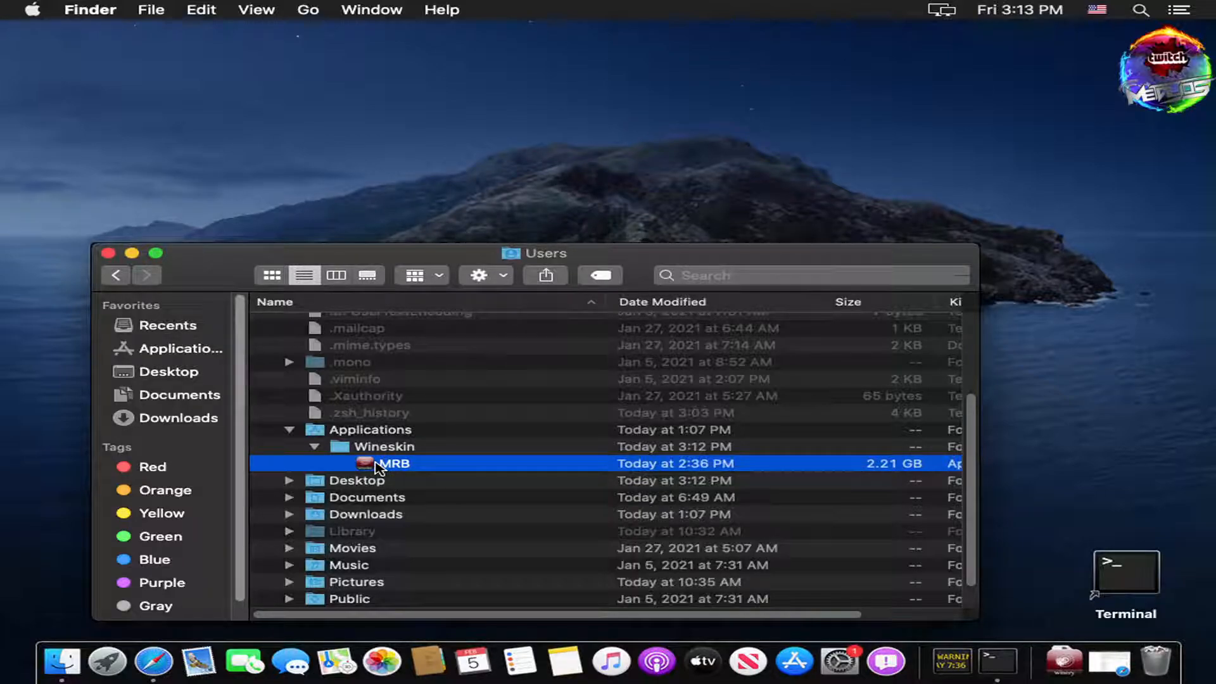
Step: Dismiss MRB's context menu and close the Users Finder window
right_click(379, 468)
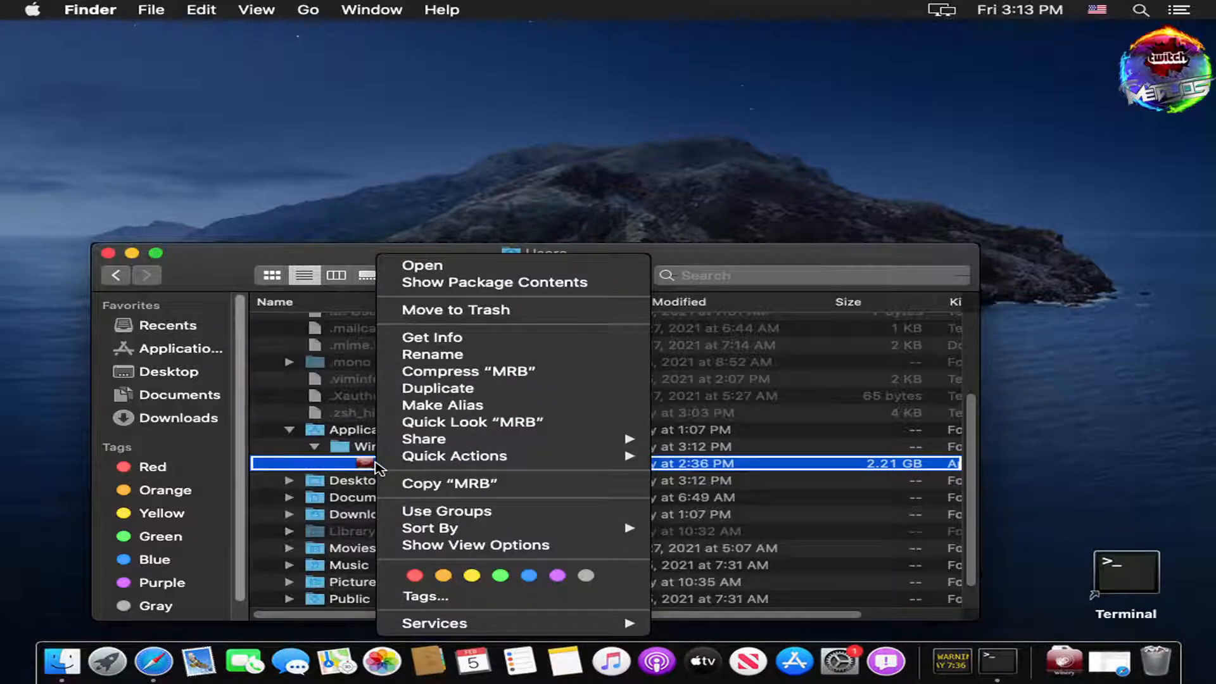
click(348, 471)
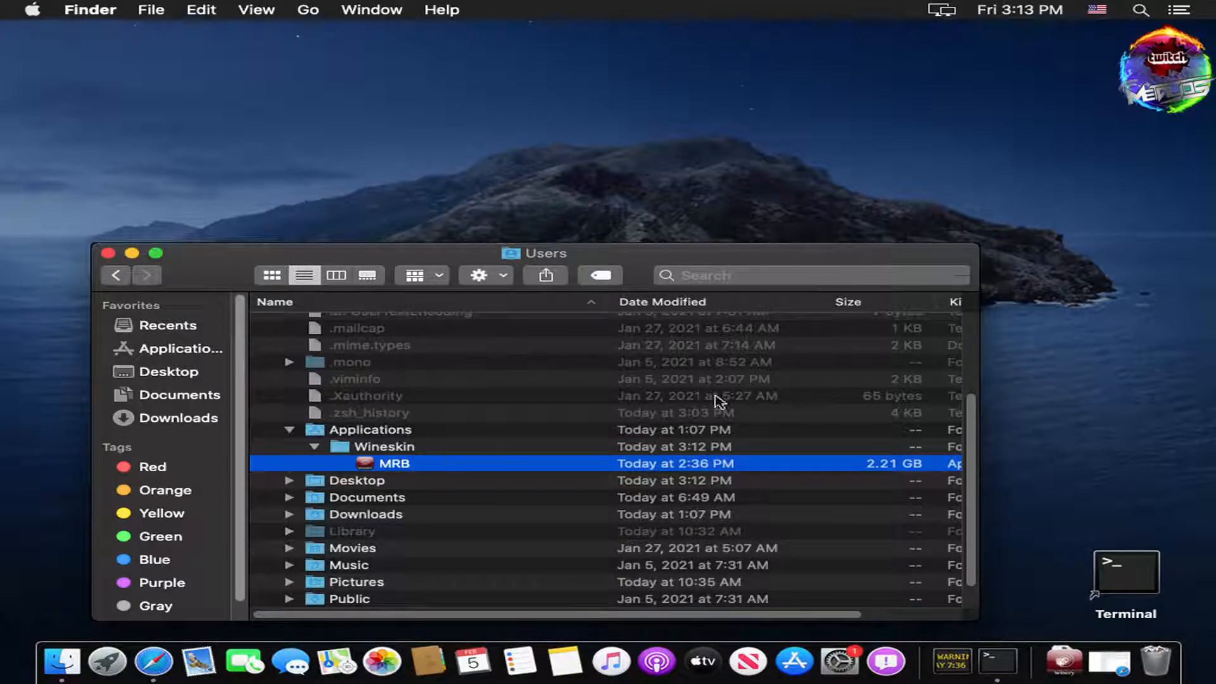
click(918, 233)
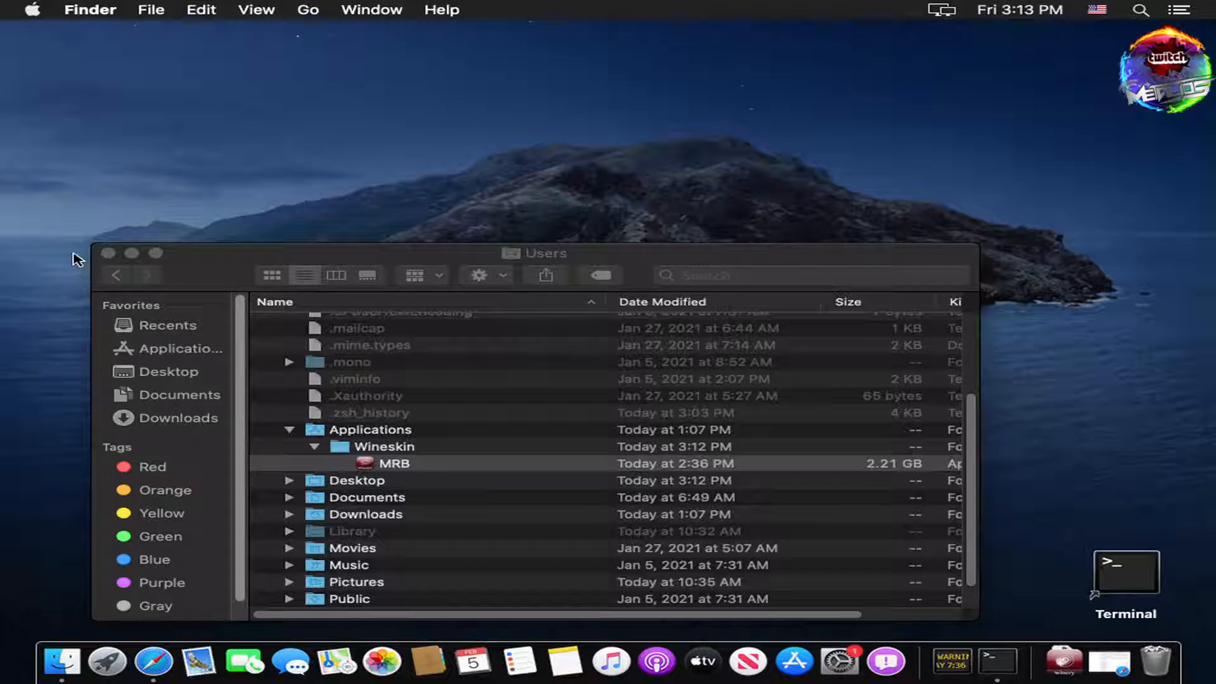
click(111, 261)
click(109, 255)
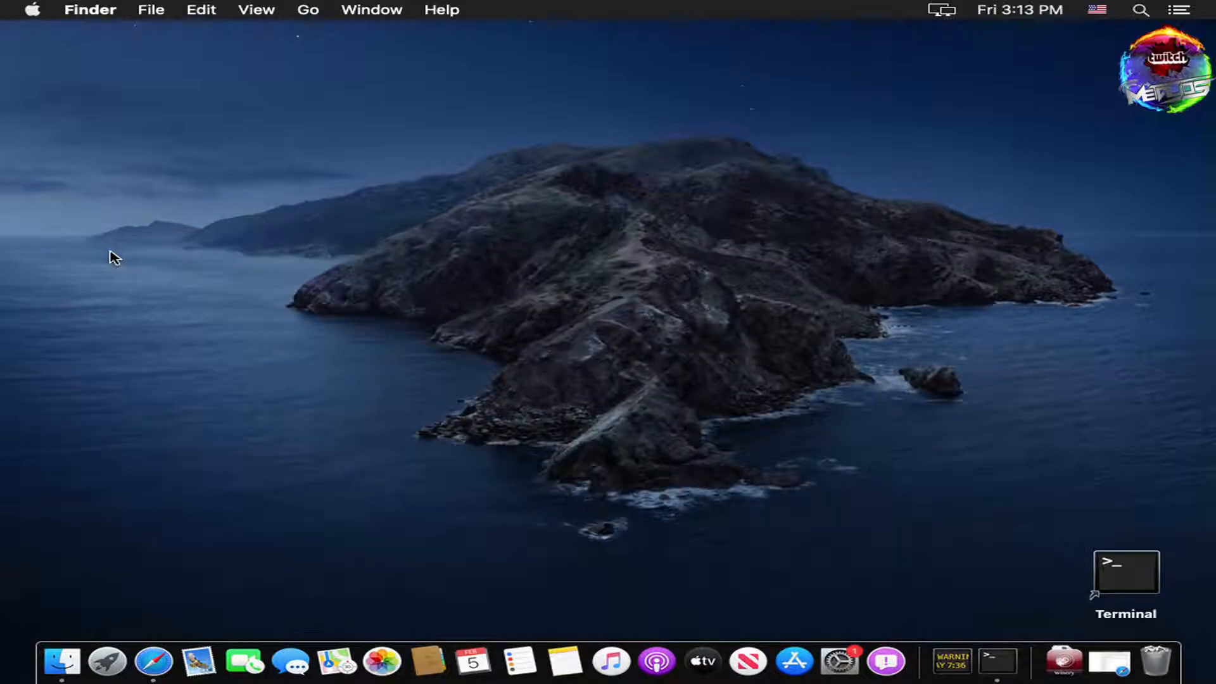
Step: Dismiss a desktop context menu while Mids' Reborn v3.0.4.7 launches with a default Magic Blaster build
right_click(773, 466)
click(627, 456)
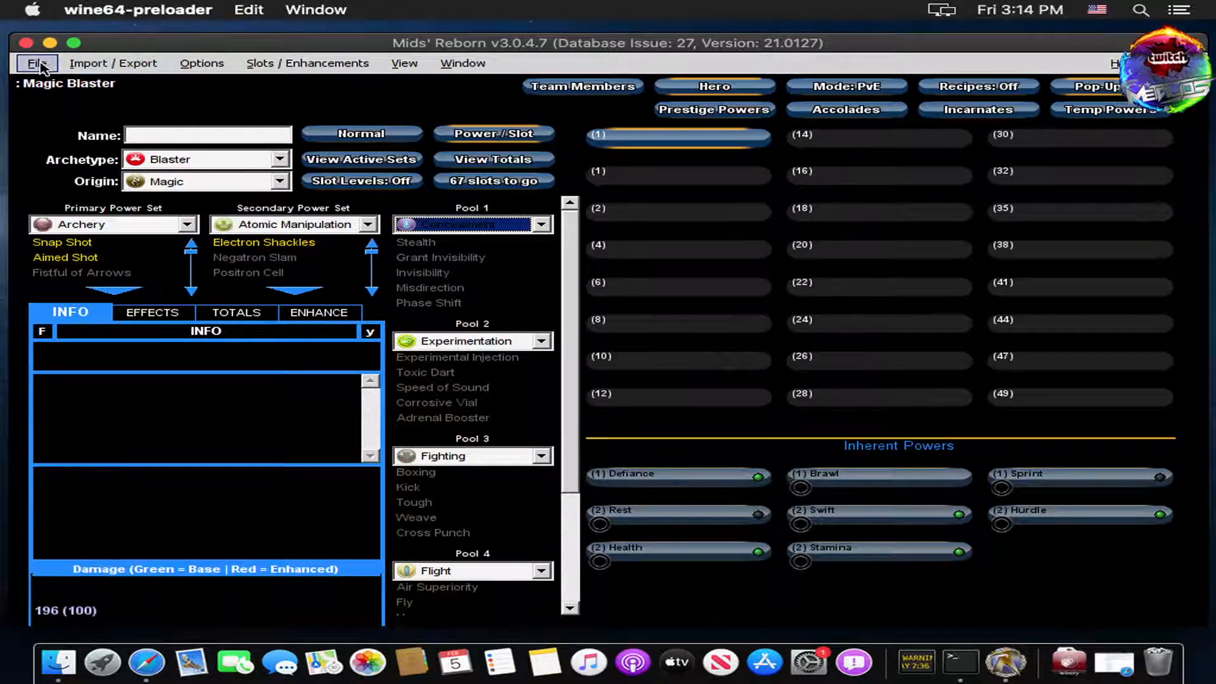
Step: Use File > Open, allow Documents-folder access, and select mids_build.mxd
click(38, 63)
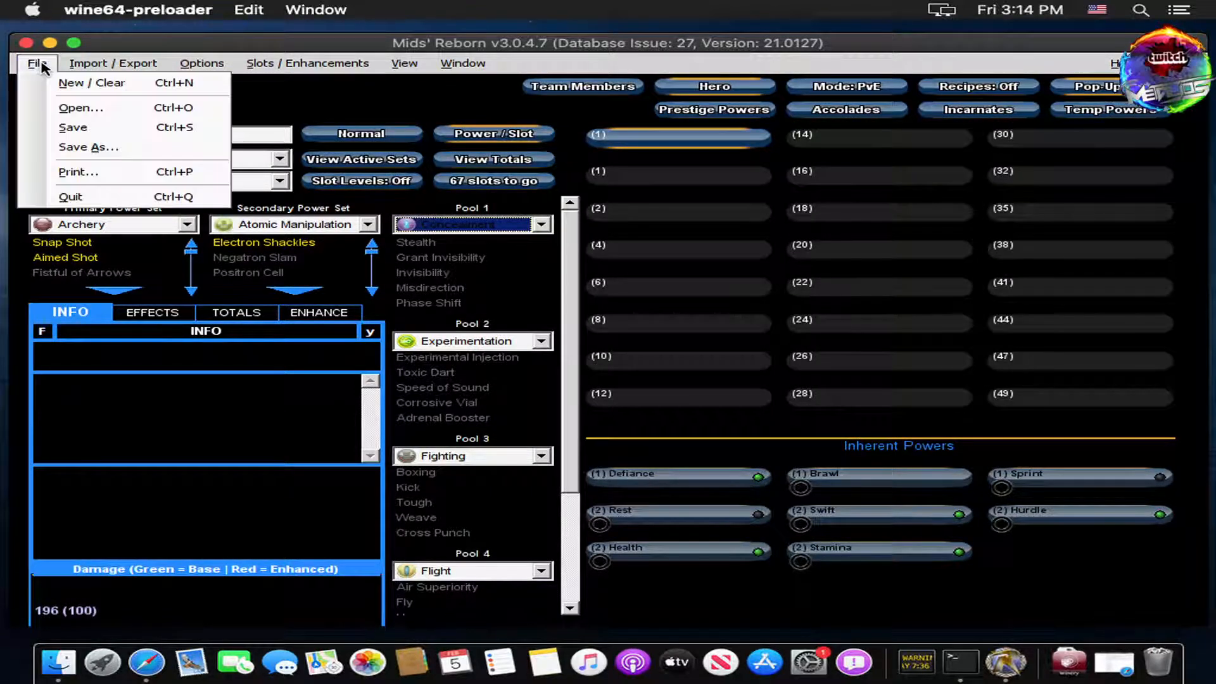
click(94, 112)
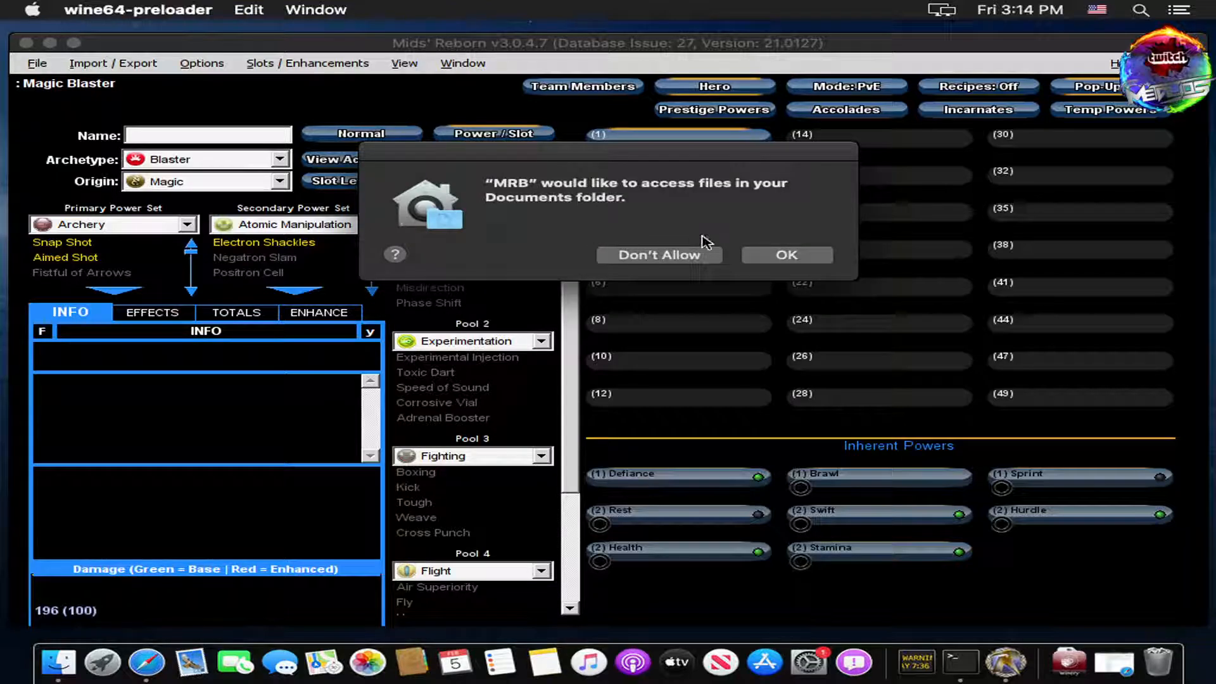
click(793, 256)
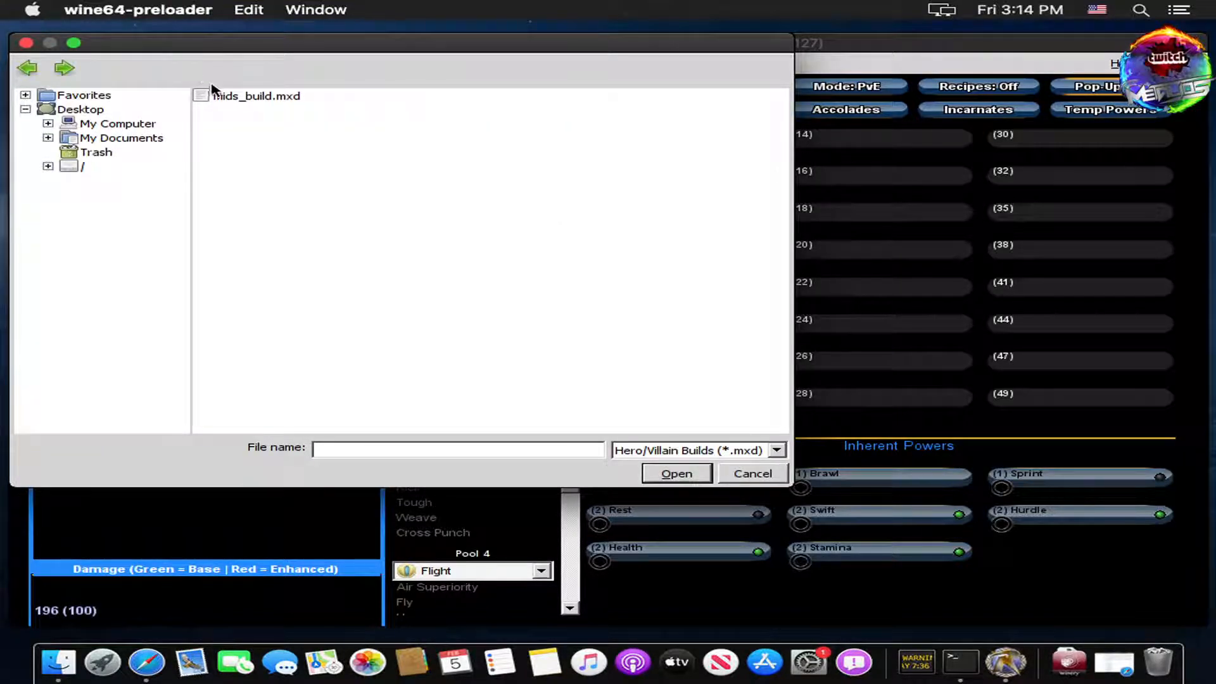
click(252, 100)
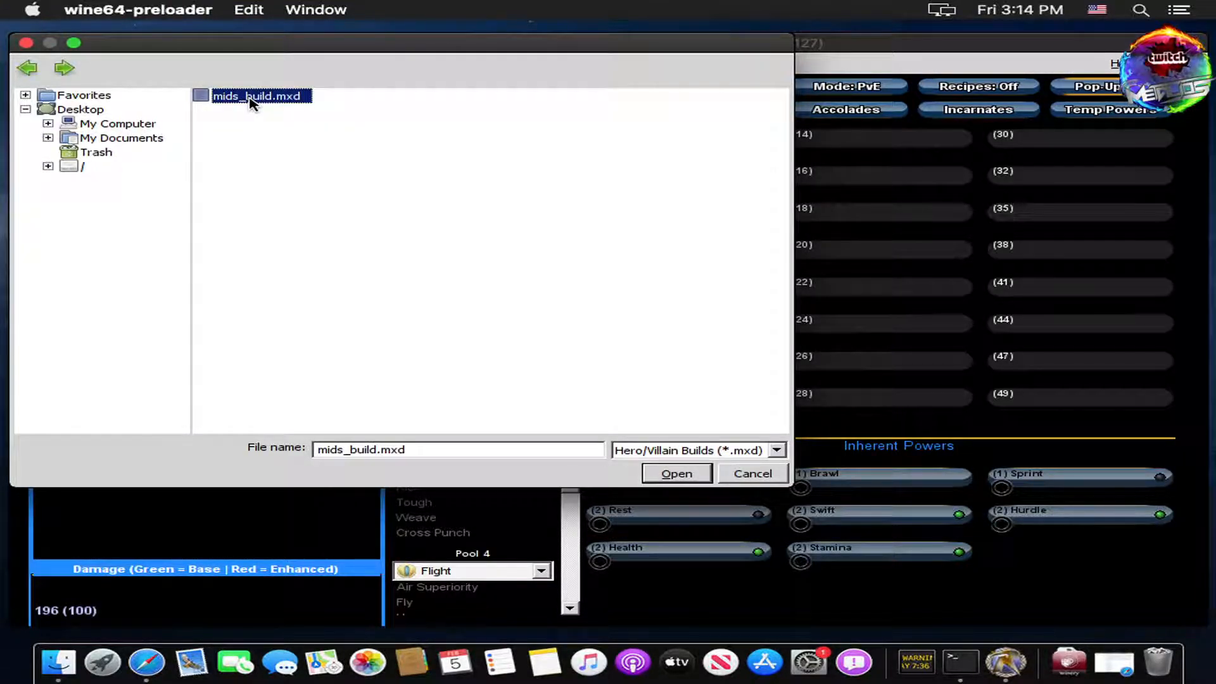
Step: Open mids_build.mxd to load the Hairbarian Magic Tanker build and scroll down its power list
click(683, 477)
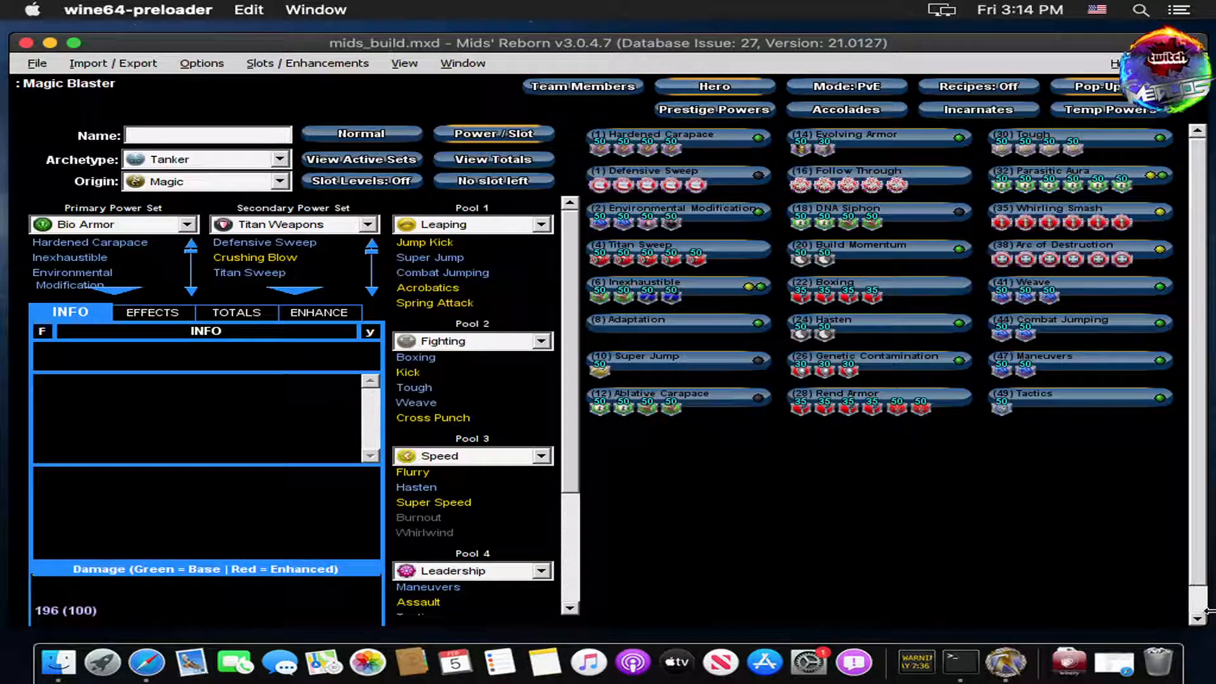
click(1196, 599)
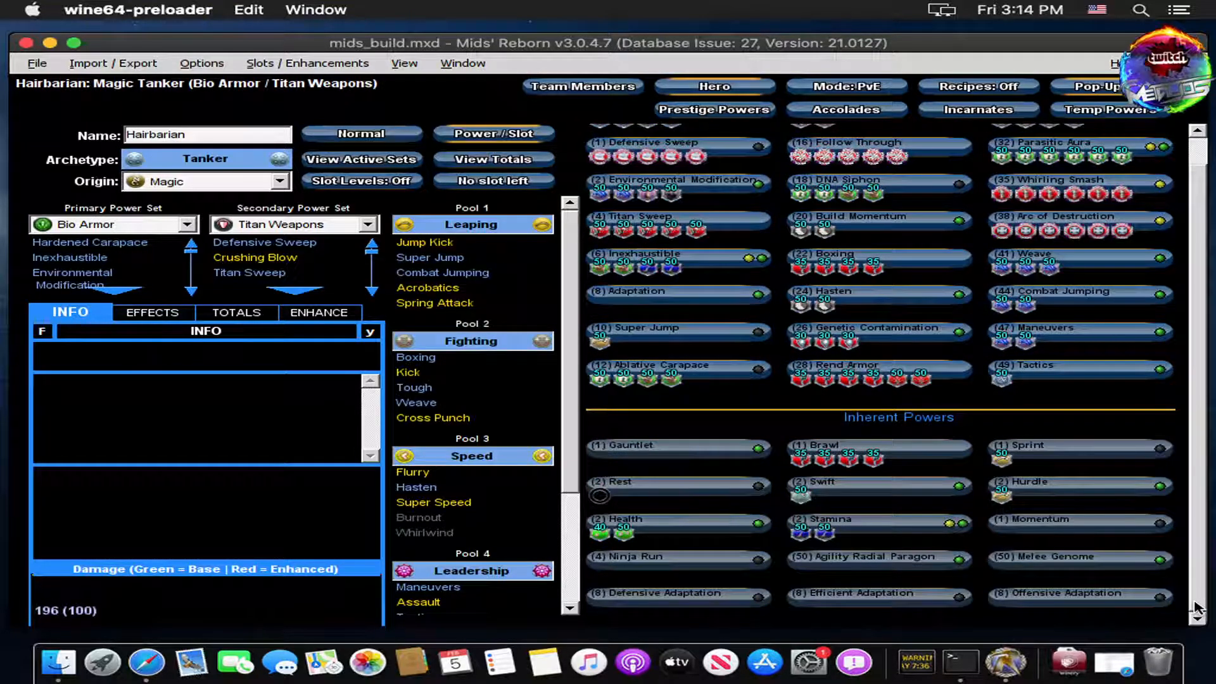